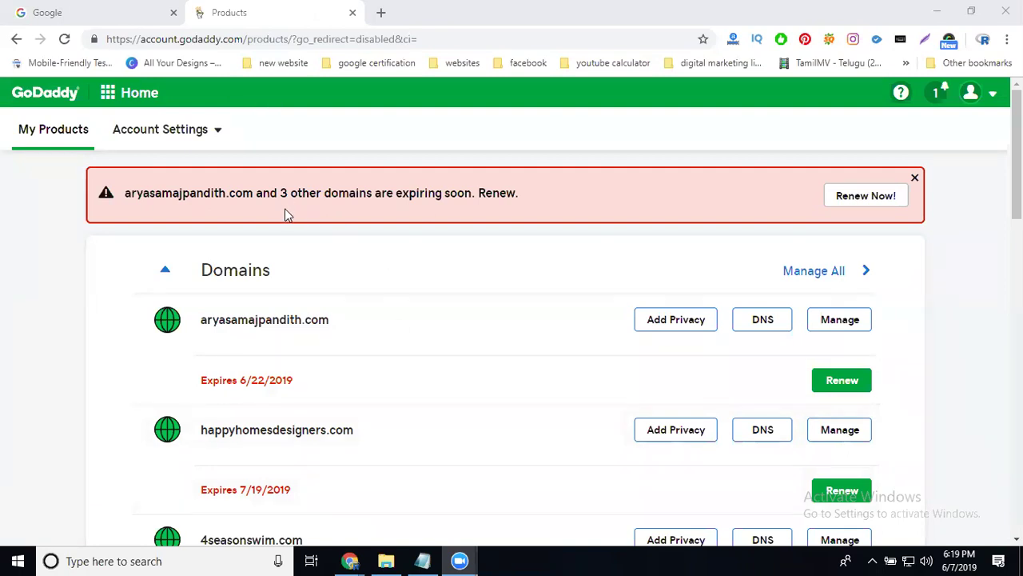
Review the domains listed in the sending account and the products page of the receiving account in the incognito window.
{"action": "scroll", "coordinate": [286, 212], "scroll_direction": "down", "scroll_amount": 8}
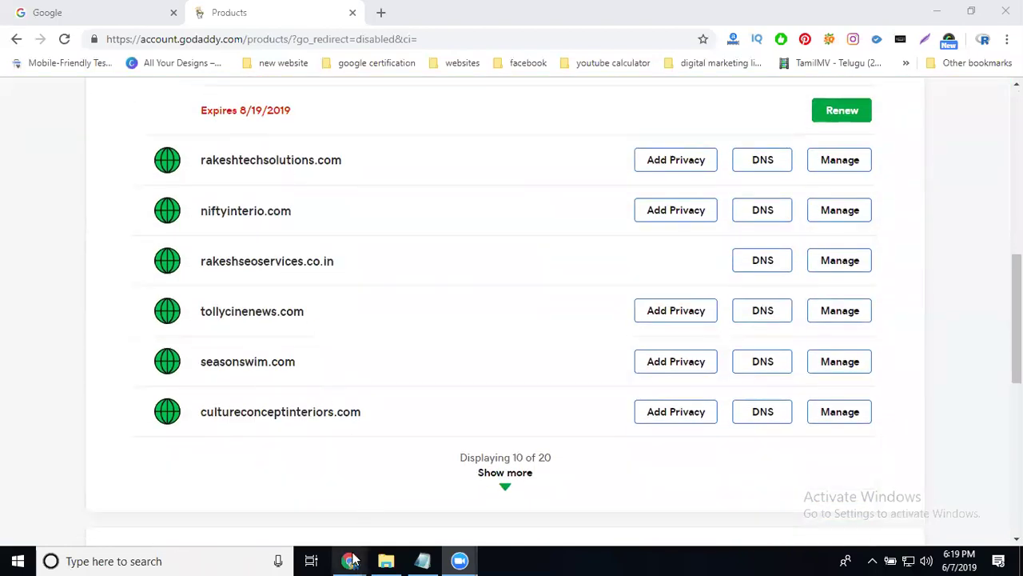
{"action": "mouse_move", "coordinate": [350, 561]}
{"action": "left_click", "coordinate": [428, 489]}
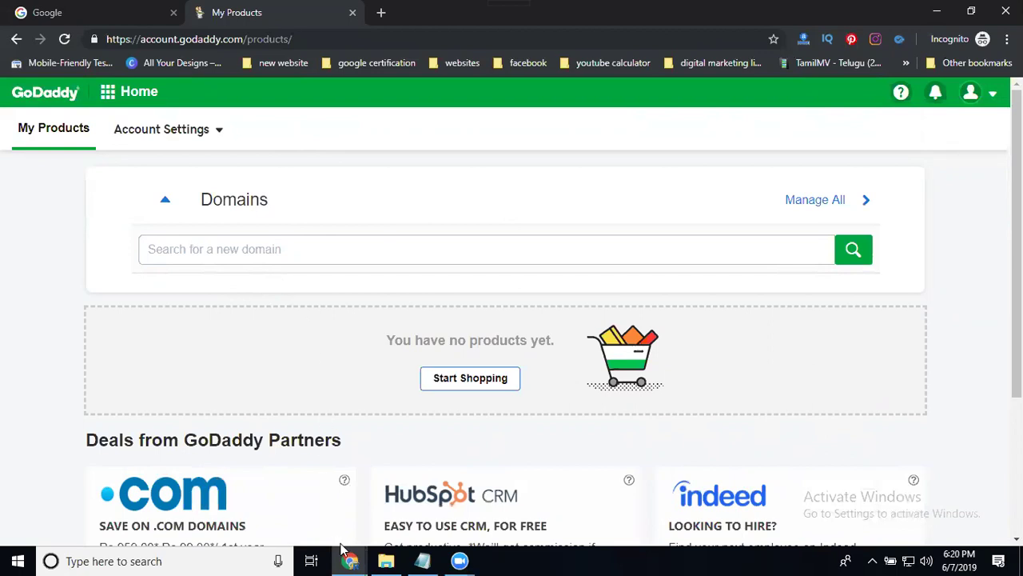
{"action": "left_click", "coordinate": [265, 499]}
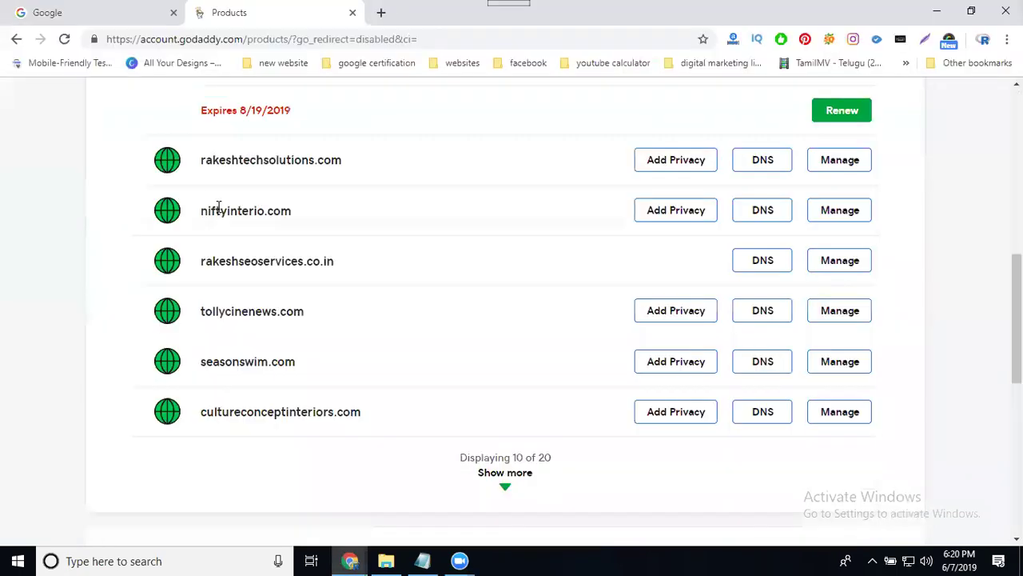
Open the domain settings of niftyinterio.com and start its transfer to another GoDaddy account.
{"action": "left_click_drag", "start_coordinate": [200, 211], "coordinate": [301, 216]}
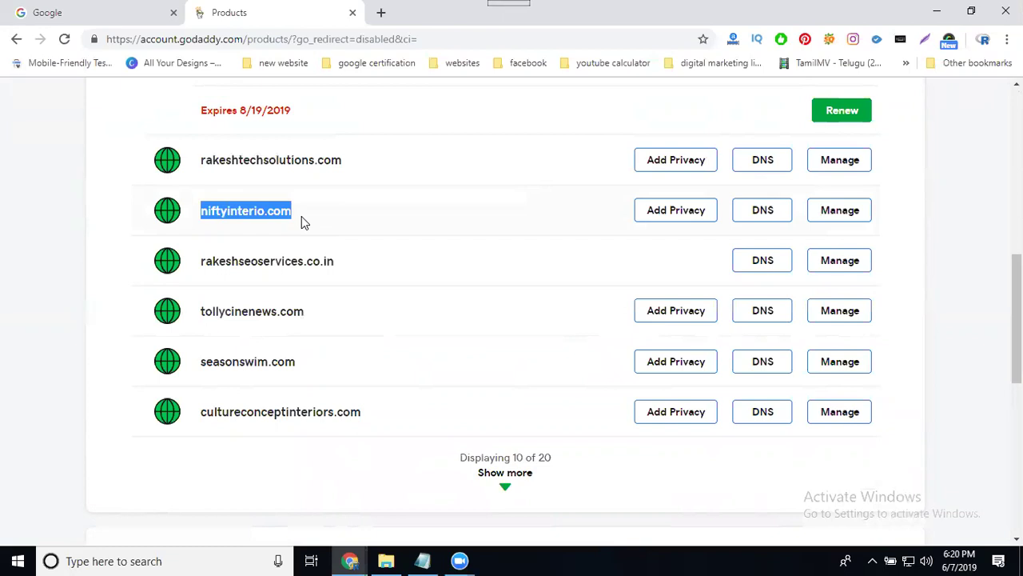
{"action": "left_click", "coordinate": [828, 214]}
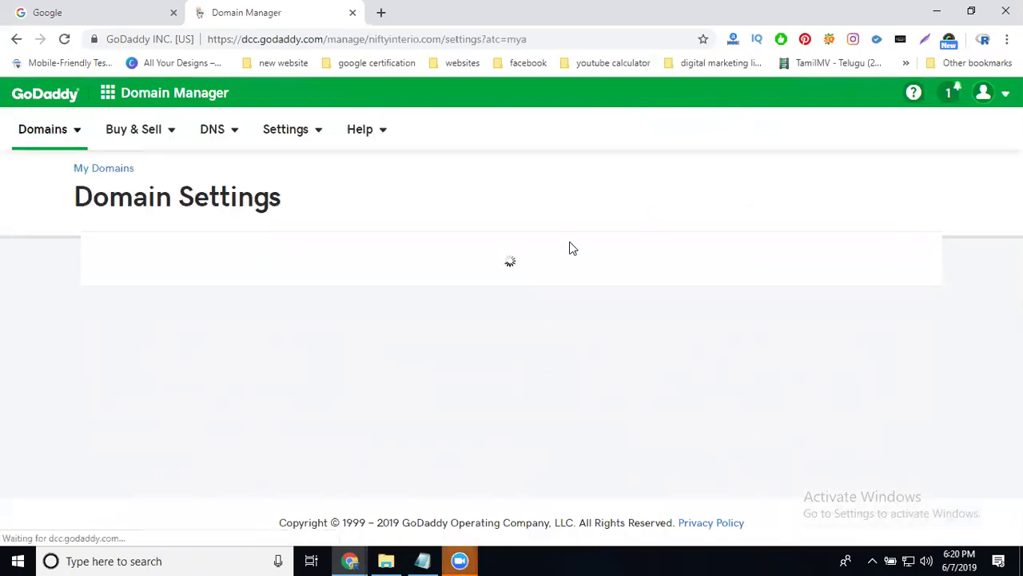
{"action": "scroll", "coordinate": [519, 235], "scroll_direction": "down", "scroll_amount": 3}
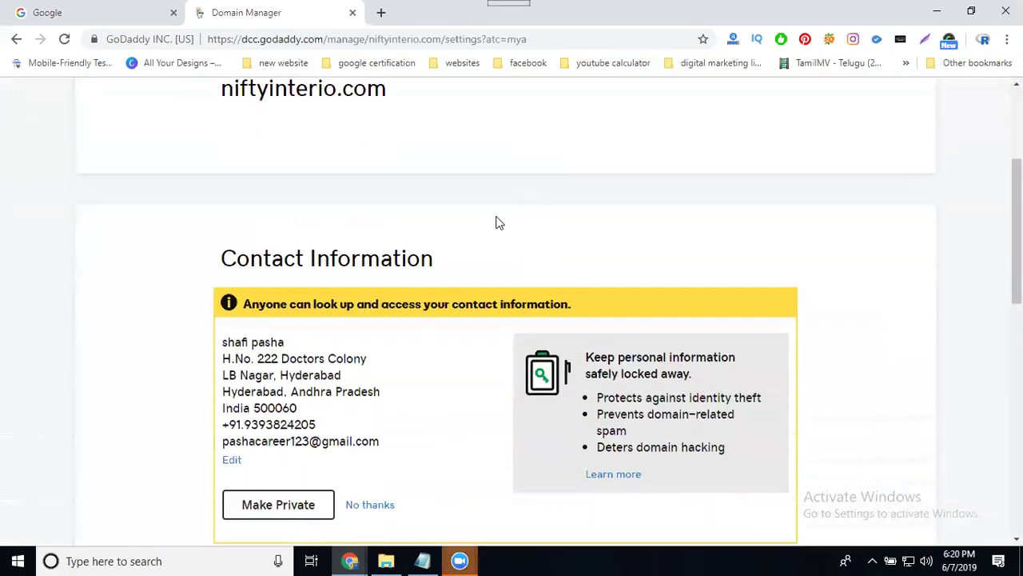
{"action": "scroll", "coordinate": [344, 126], "scroll_direction": "down", "scroll_amount": 3}
{"action": "scroll", "coordinate": [335, 119], "scroll_direction": "down", "scroll_amount": 5}
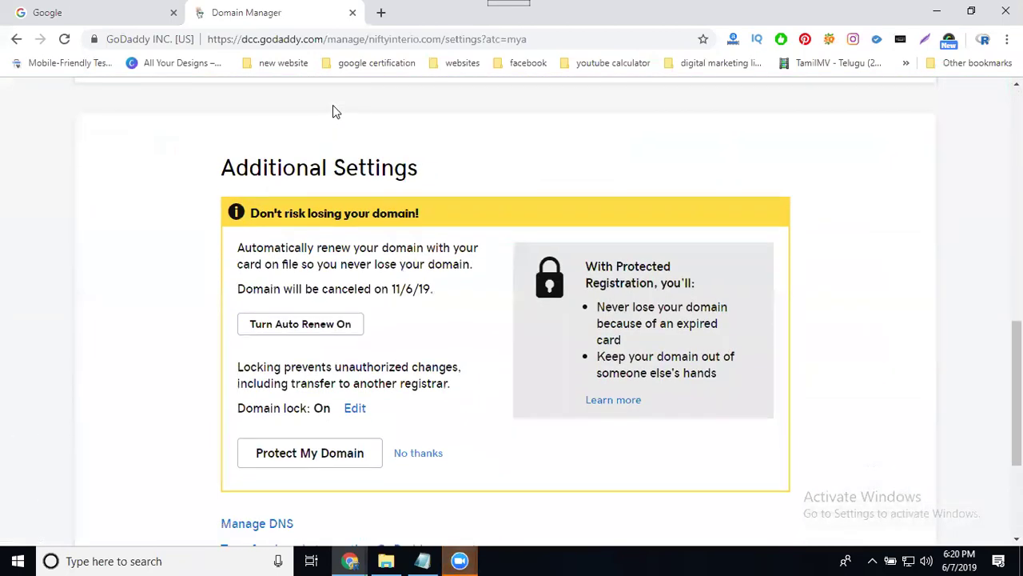
{"action": "scroll", "coordinate": [334, 112], "scroll_direction": "down", "scroll_amount": 3}
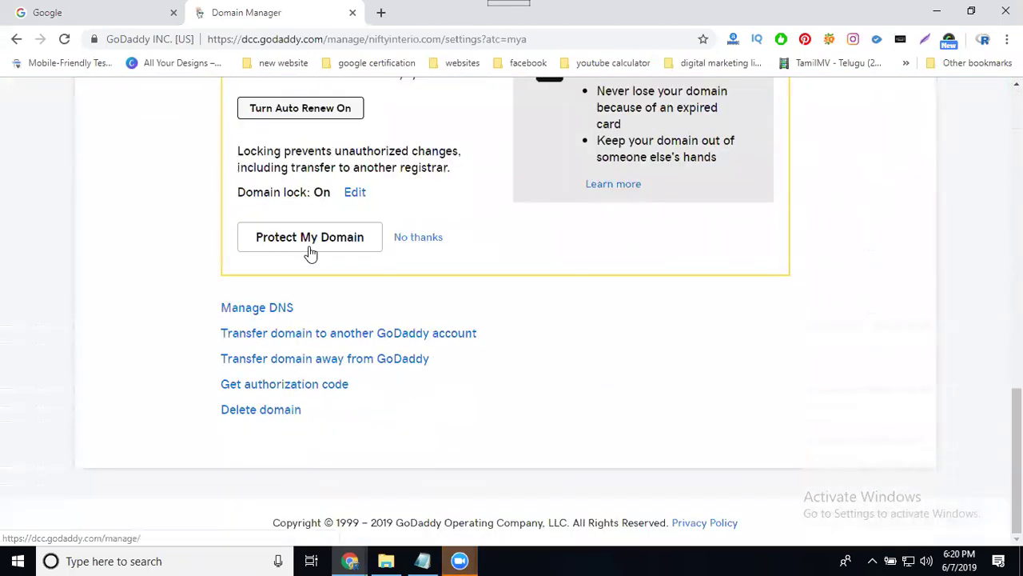
{"action": "left_click", "coordinate": [312, 333]}
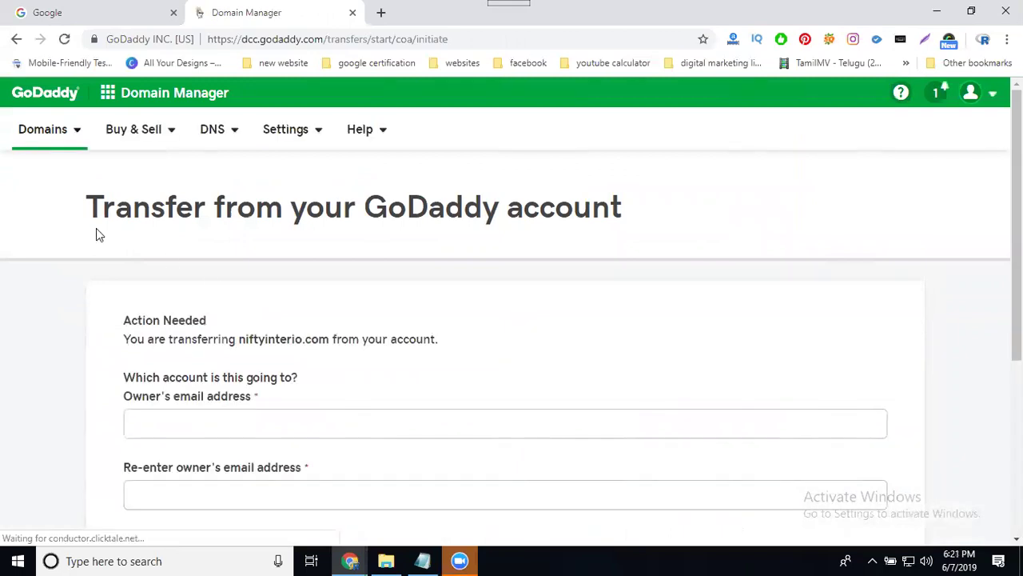
Copy the receiving owner's e-mail address from the Google account details in the incognito window.
{"action": "scroll", "coordinate": [50, 214], "scroll_direction": "down", "scroll_amount": 3}
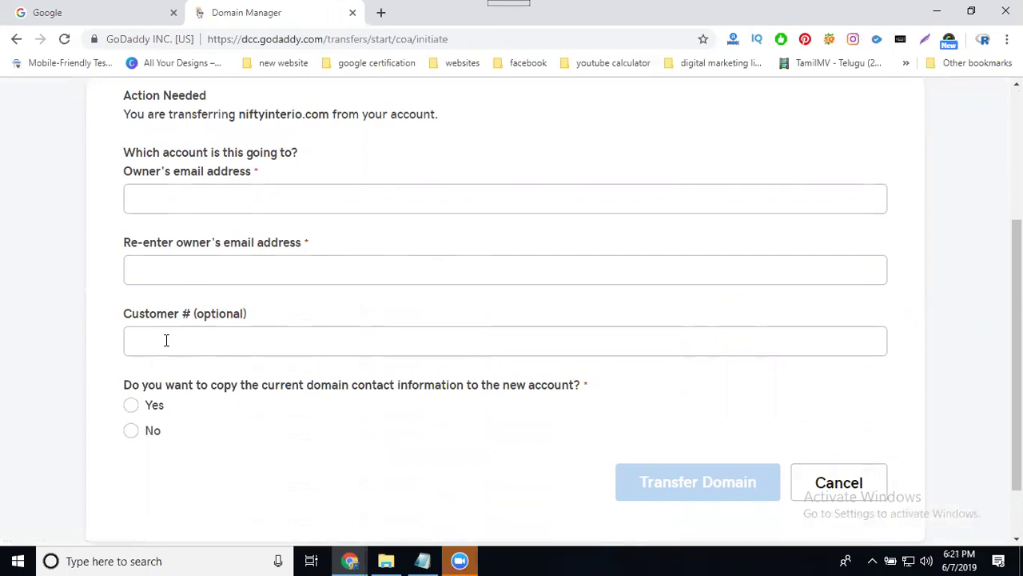
{"action": "mouse_move", "coordinate": [350, 561]}
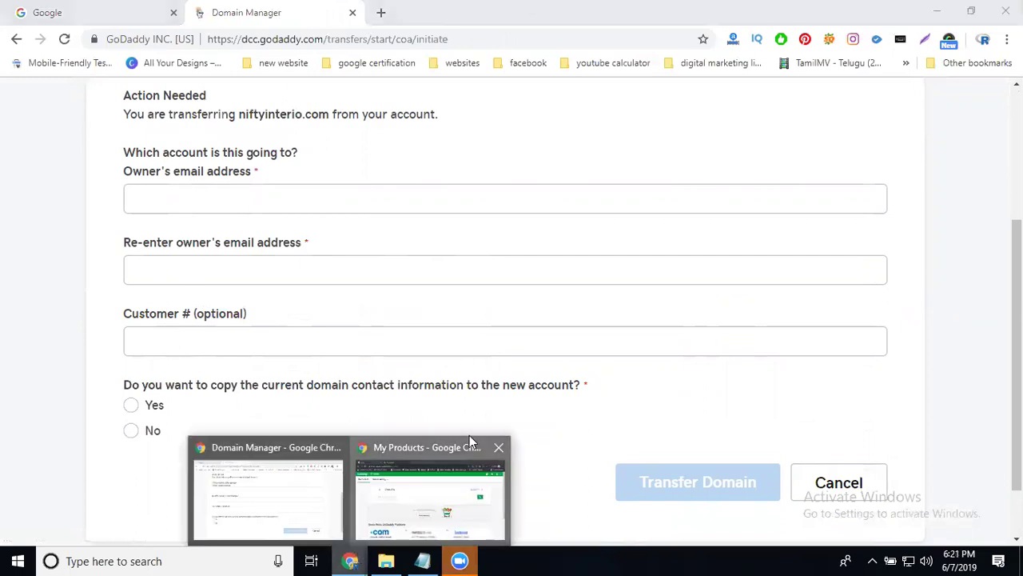
{"action": "left_click", "coordinate": [469, 448]}
{"action": "left_click", "coordinate": [970, 93]}
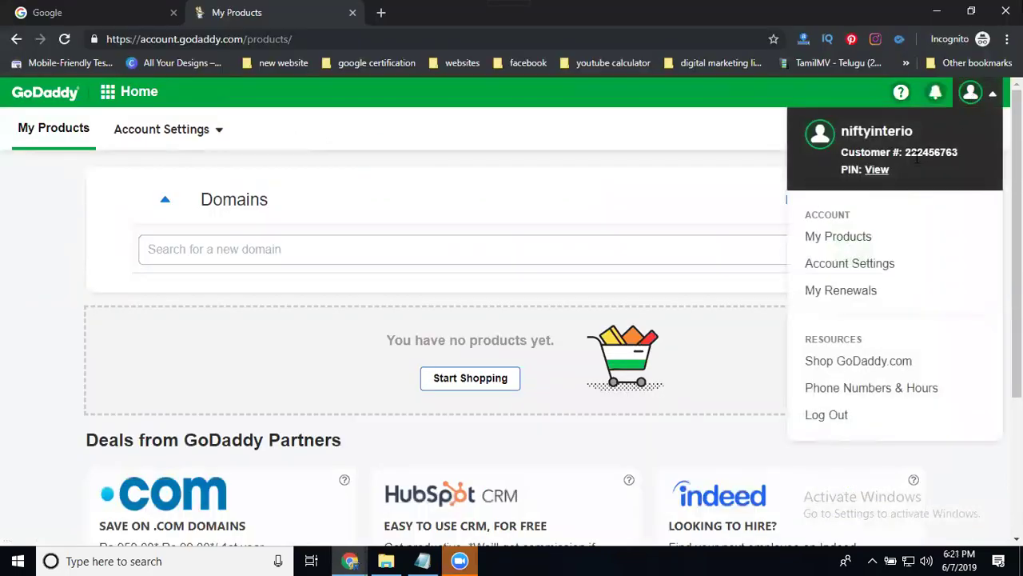
{"action": "left_click", "coordinate": [112, 14]}
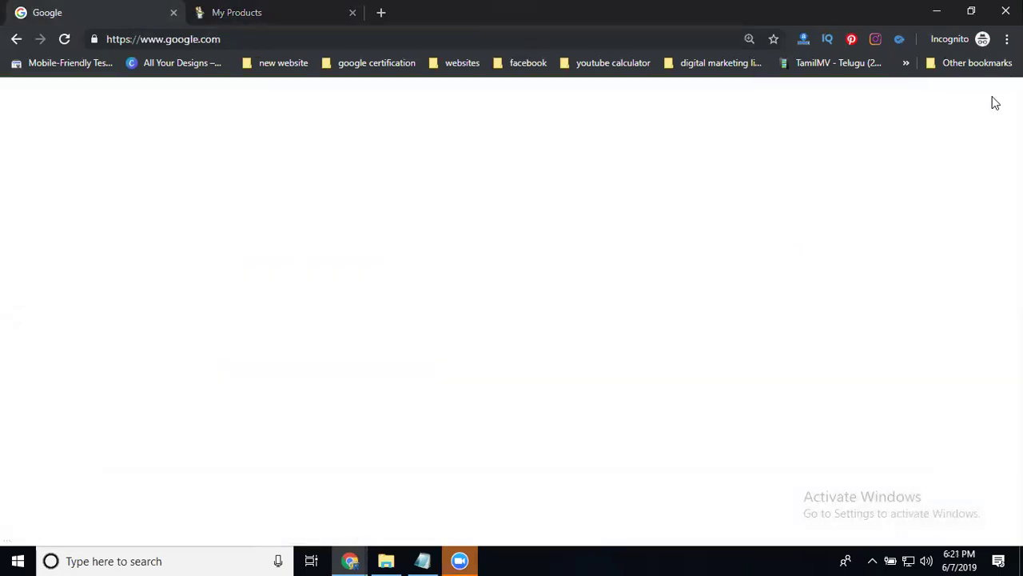
{"action": "left_click", "coordinate": [988, 102]}
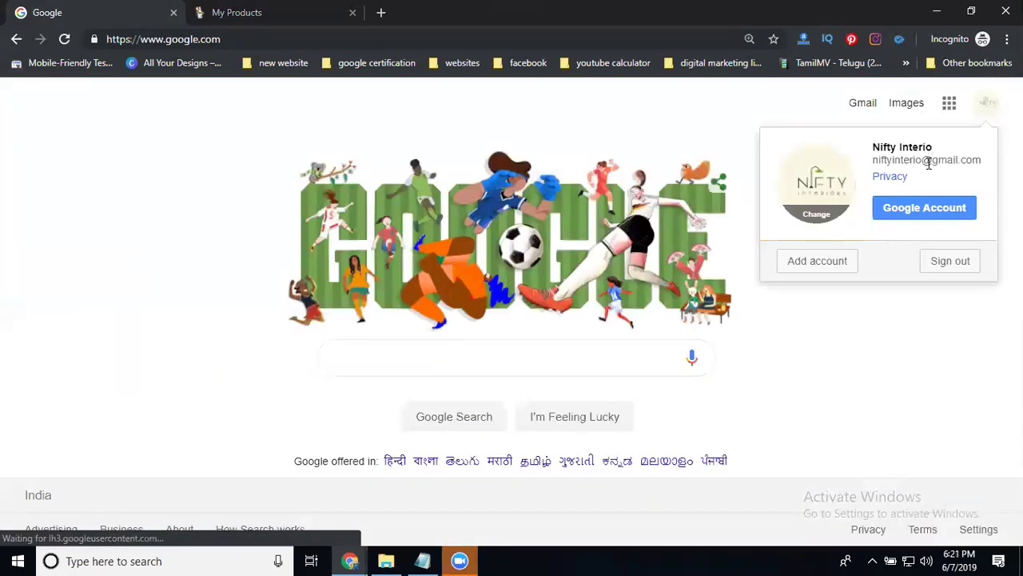
{"action": "triple_click", "coordinate": [928, 161]}
{"action": "right_click", "coordinate": [928, 163]}
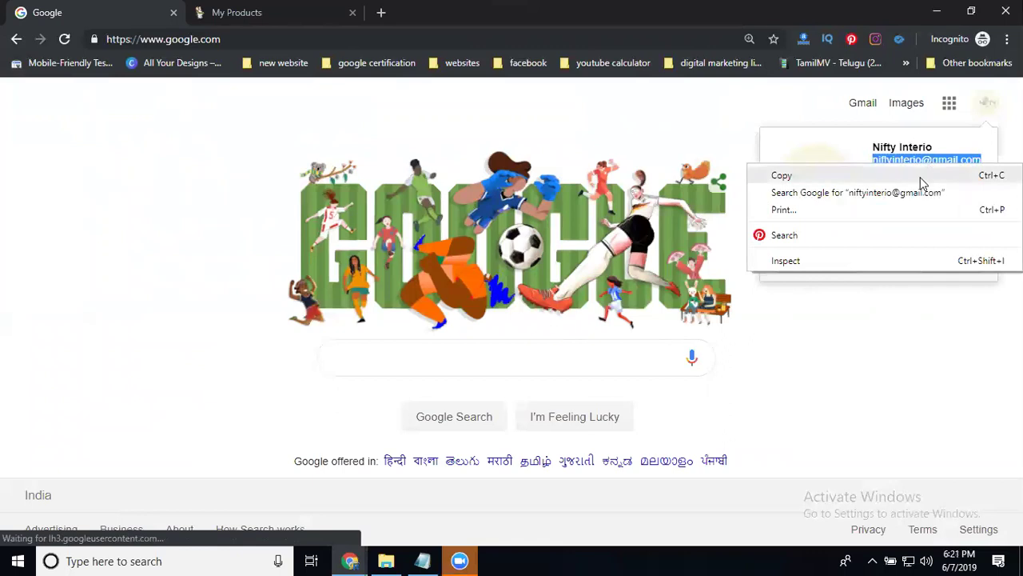
{"action": "left_click", "coordinate": [925, 175]}
Paste the receiving owner's e-mail address into both owner's e-mail fields of the domain transfer form.
{"action": "mouse_move", "coordinate": [350, 561]}
{"action": "left_click", "coordinate": [279, 488]}
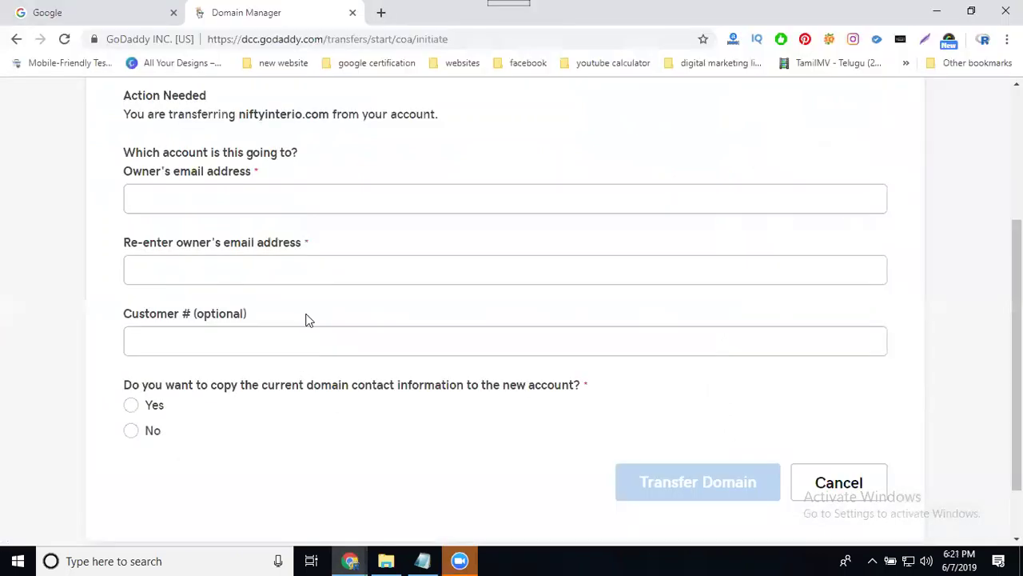
{"action": "left_click", "coordinate": [309, 196]}
{"action": "key", "text": "ctrl+v"}
{"action": "left_click", "coordinate": [267, 272]}
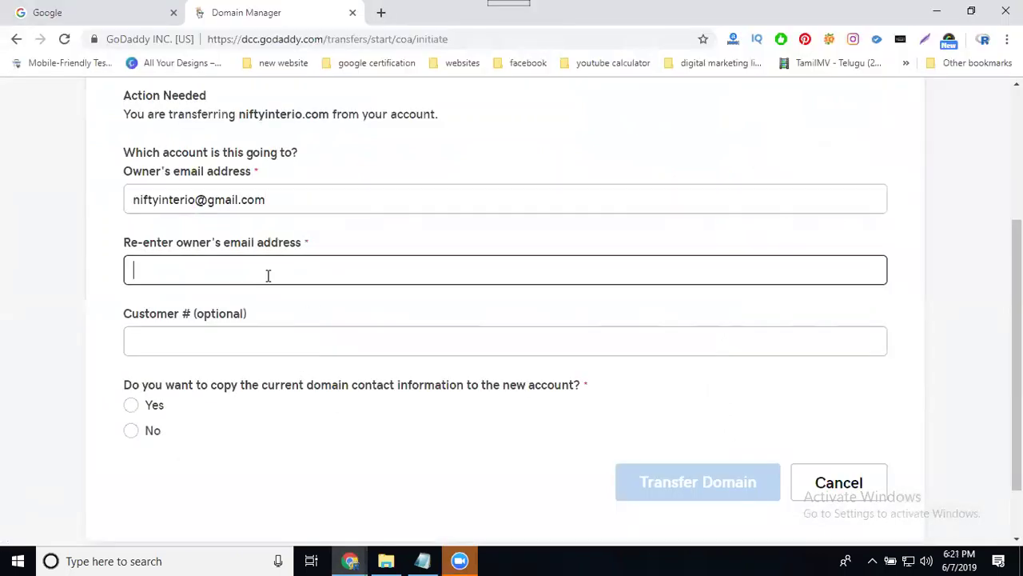
{"action": "key", "text": "ctrl+v"}
Copy the customer number from the receiving GoDaddy account's profile details in the incognito window.
{"action": "left_click", "coordinate": [350, 561]}
{"action": "left_click", "coordinate": [427, 485]}
{"action": "left_click", "coordinate": [274, 11]}
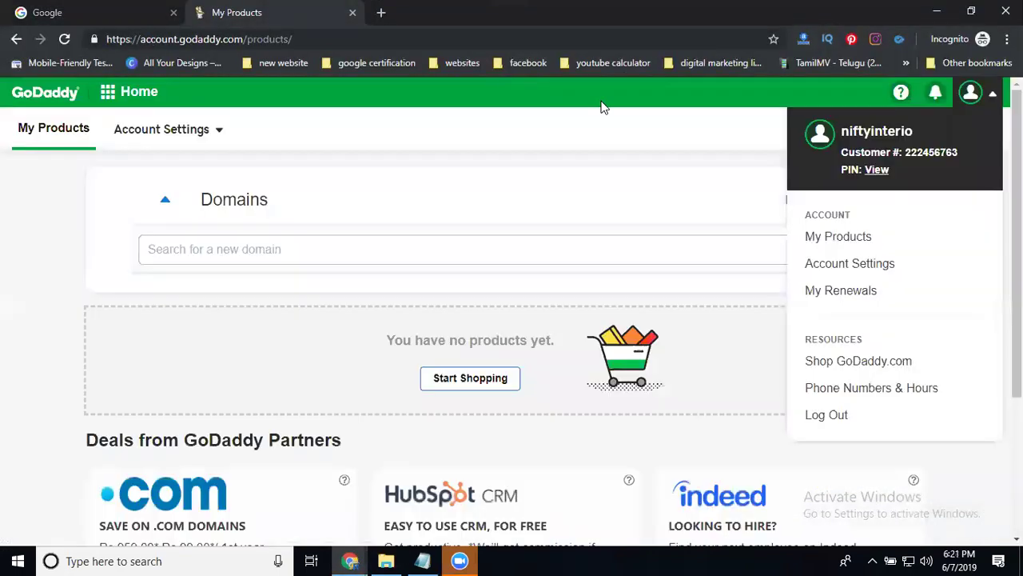
{"action": "left_click_drag", "start_coordinate": [962, 158], "coordinate": [905, 153]}
{"action": "right_click", "coordinate": [907, 158]}
{"action": "left_click", "coordinate": [829, 162]}
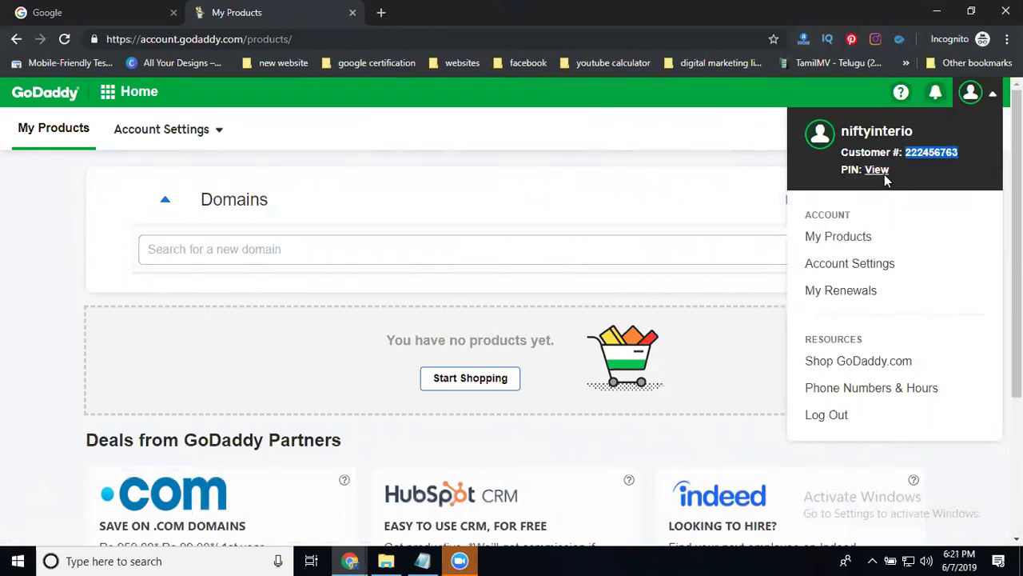
Paste the receiving account's customer number into the optional customer number field of the transfer form.
{"action": "left_click", "coordinate": [352, 561]}
{"action": "left_click", "coordinate": [275, 511]}
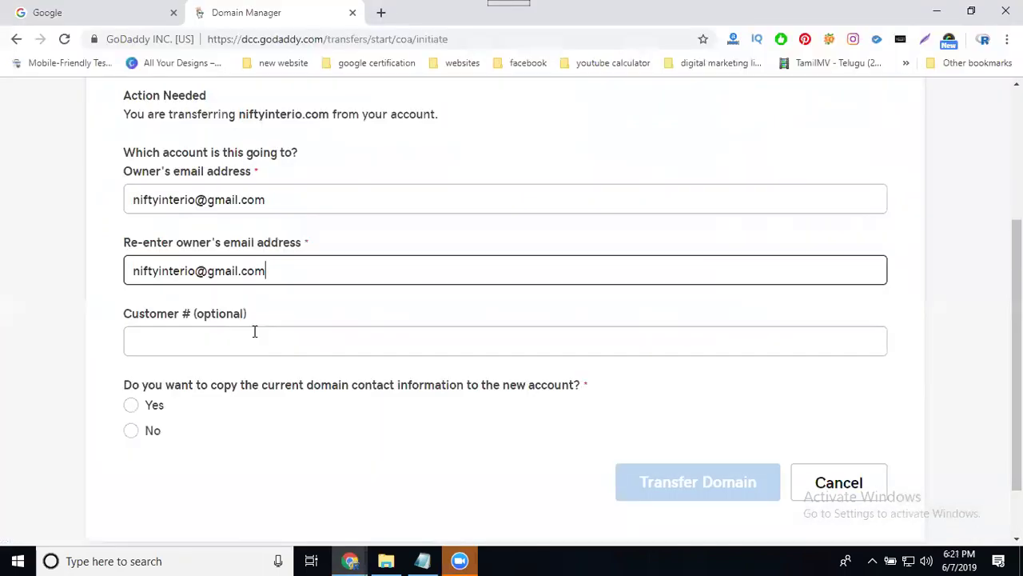
{"action": "left_click", "coordinate": [254, 338]}
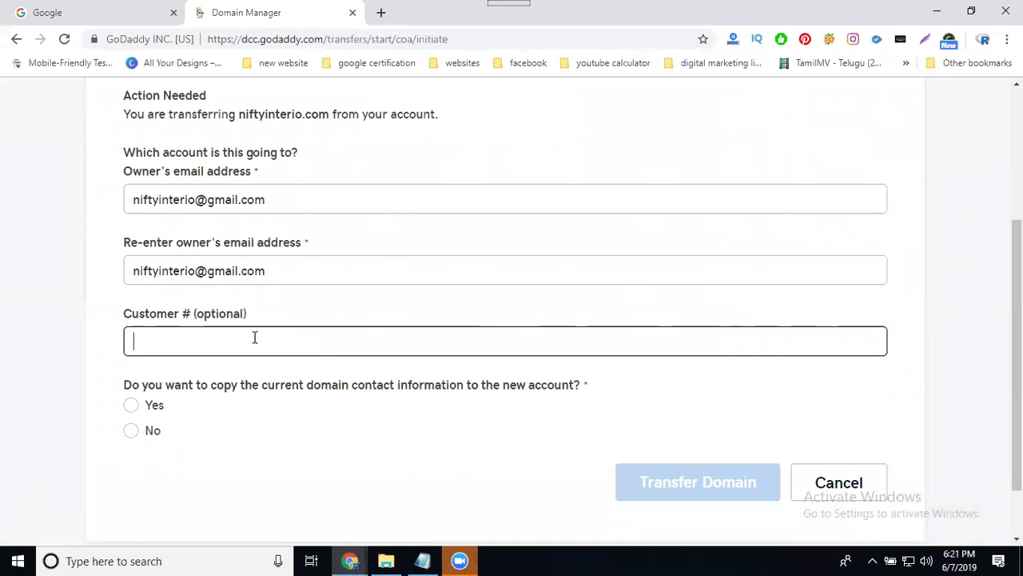
{"action": "key", "text": "ctrl+v"}
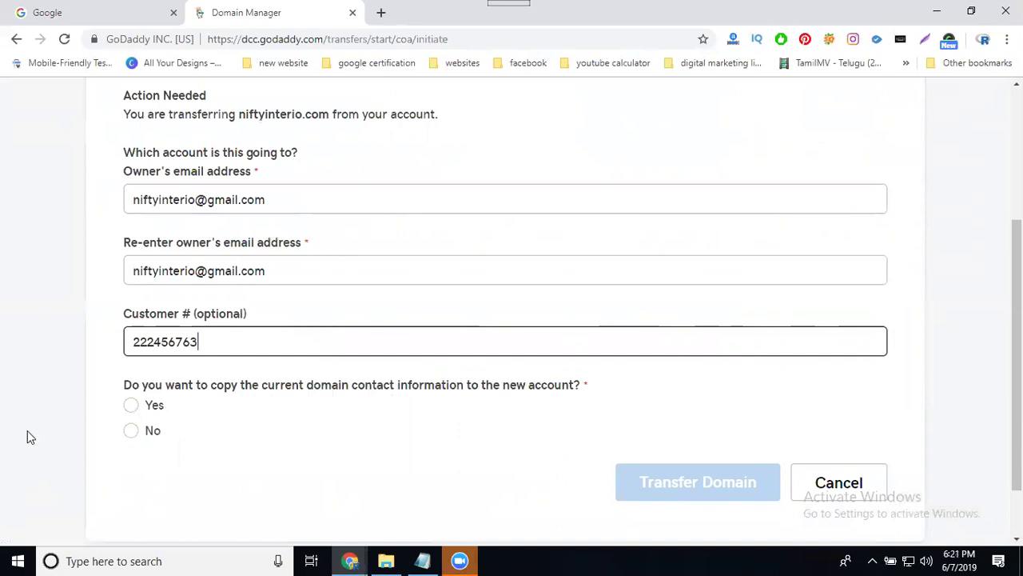
Choose Yes for copying the current domain contact information to the new account and submit the domain transfer.
{"action": "left_click", "coordinate": [132, 408]}
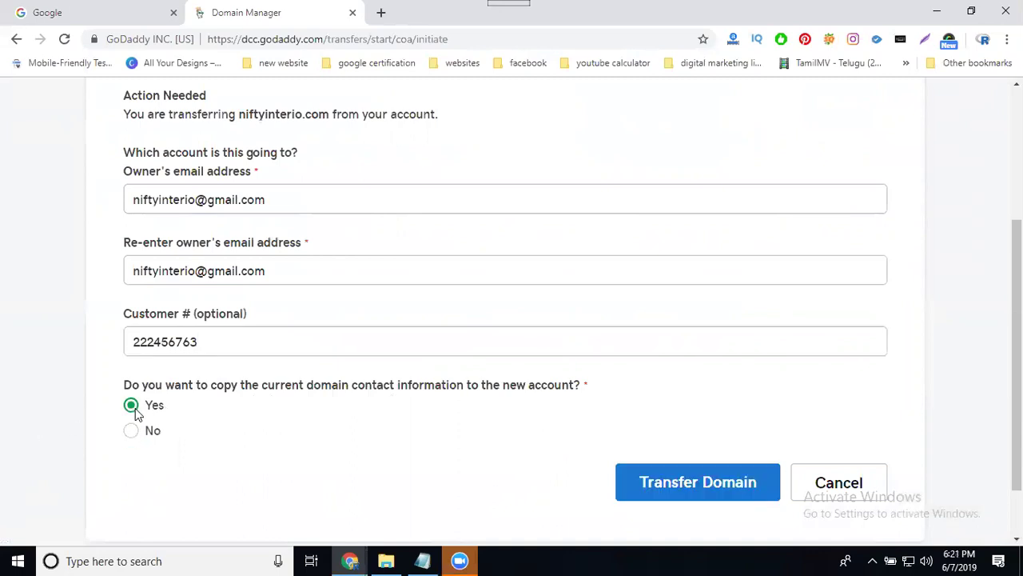
{"action": "left_click", "coordinate": [666, 483]}
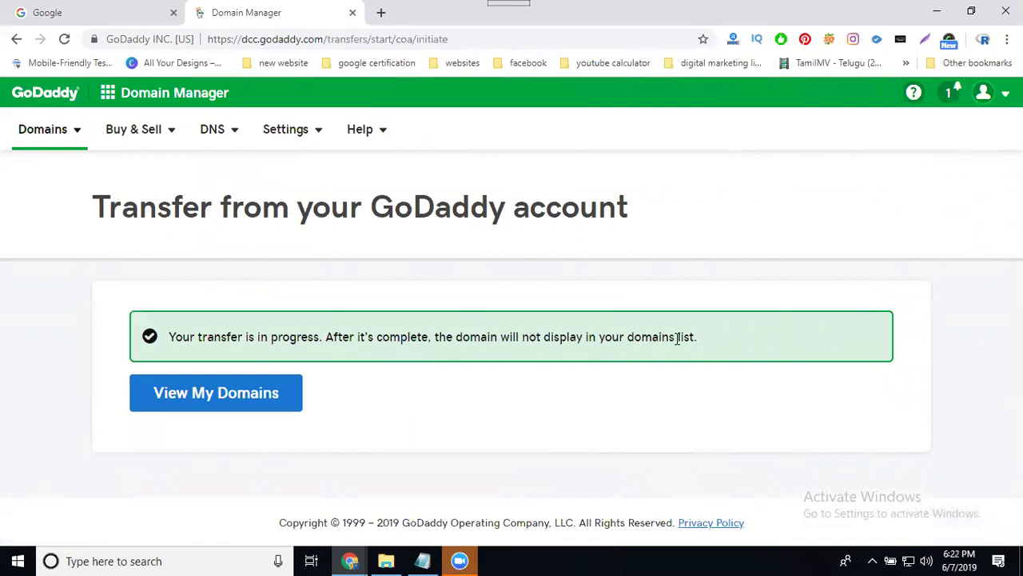
Open the sending account's domain list and check the transfer status of niftyinterio.com.
{"action": "left_click", "coordinate": [226, 398]}
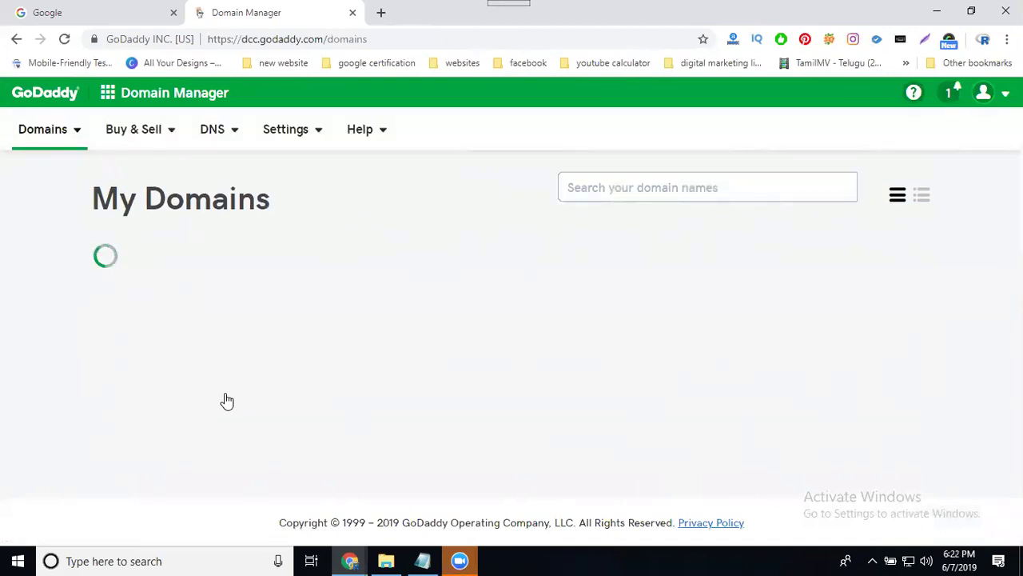
{"action": "scroll", "coordinate": [200, 391], "scroll_direction": "down", "scroll_amount": 3}
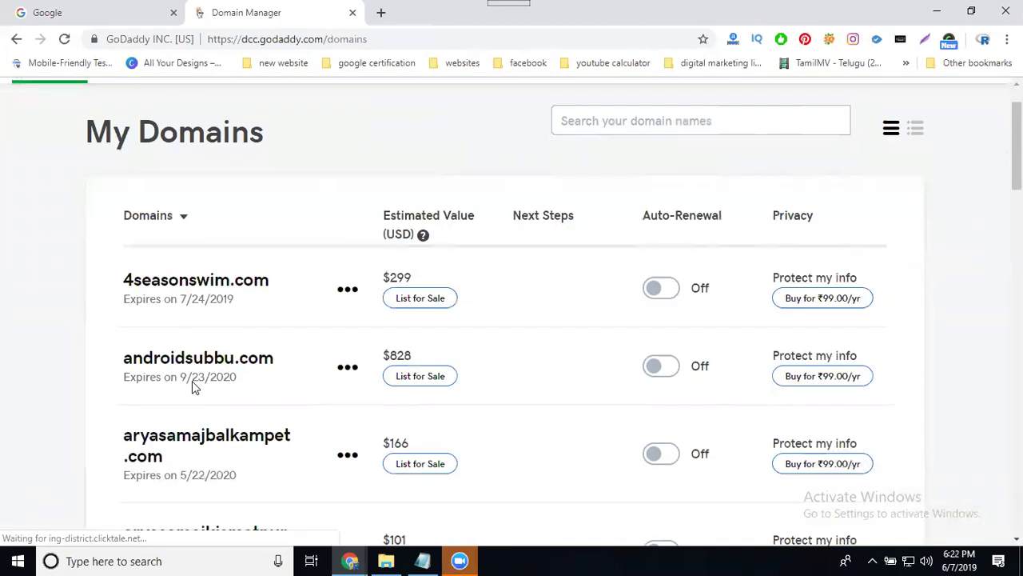
{"action": "scroll", "coordinate": [191, 387], "scroll_direction": "down", "scroll_amount": 8}
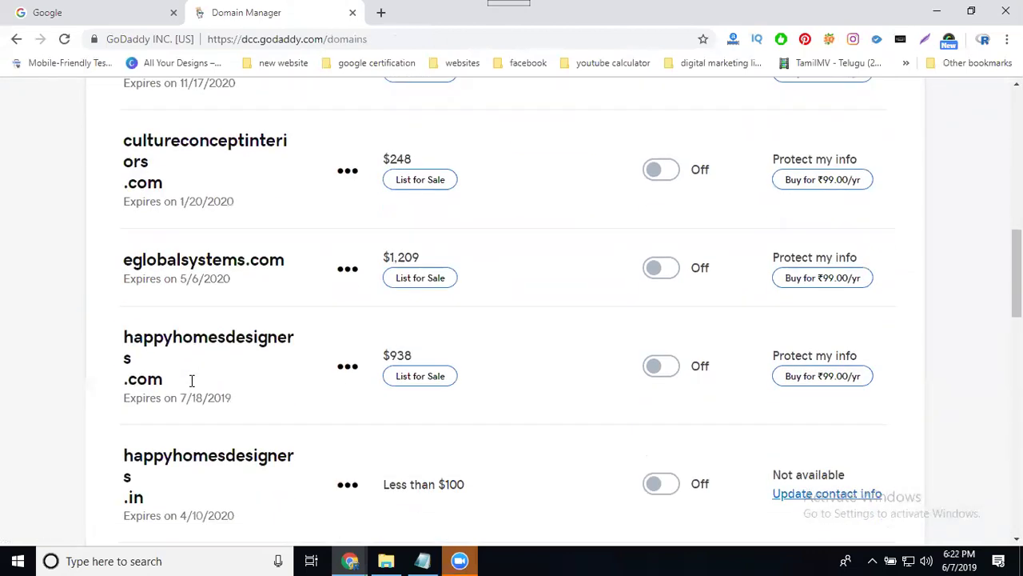
{"action": "scroll", "coordinate": [190, 384], "scroll_direction": "down", "scroll_amount": 5}
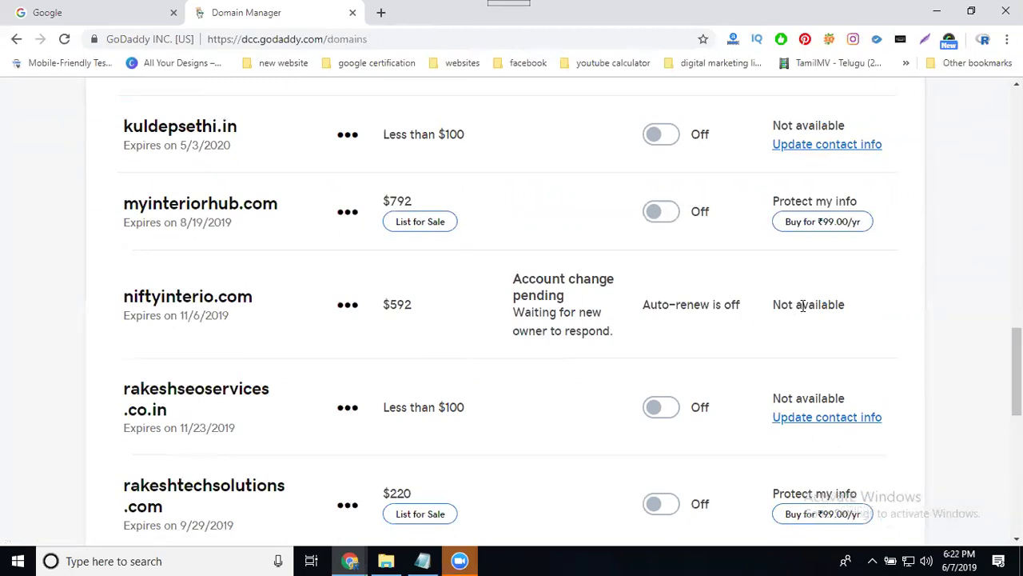
Open the receiving owner's Gmail in a new tab from the Google homepage in the incognito window.
{"action": "left_click", "coordinate": [350, 560]}
{"action": "left_click", "coordinate": [408, 502]}
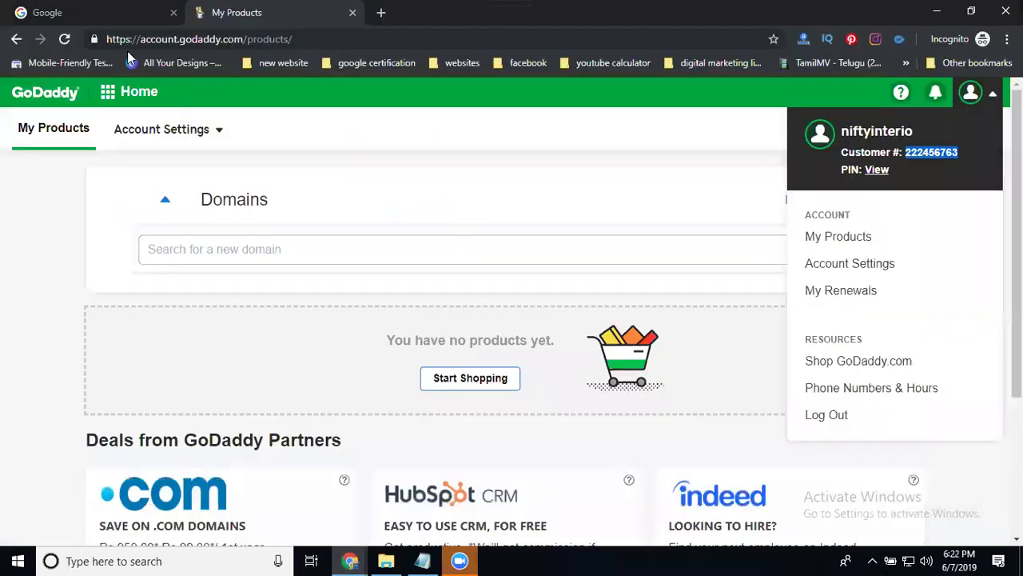
{"action": "left_click", "coordinate": [92, 20]}
{"action": "middle_click", "coordinate": [865, 104]}
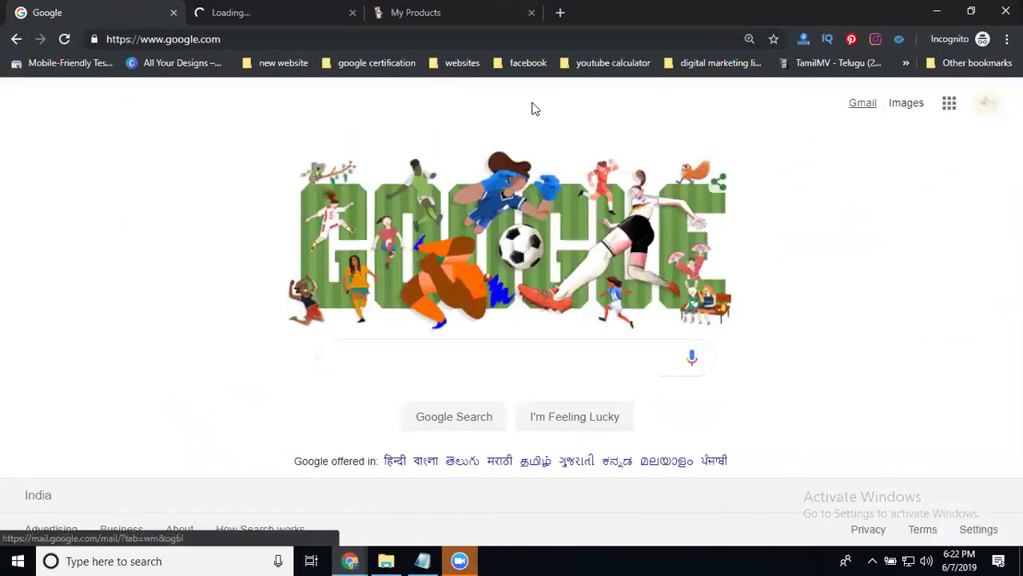
Reload the receiving account's My Products page to look for the transferred domain, and return to Gmail.
{"action": "left_click", "coordinate": [395, 13]}
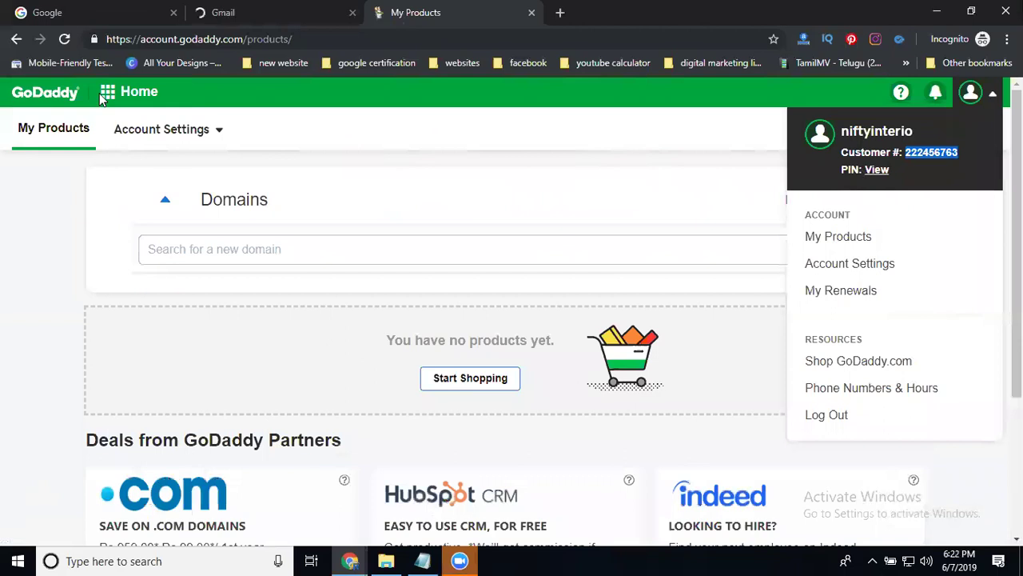
{"action": "left_click", "coordinate": [65, 40]}
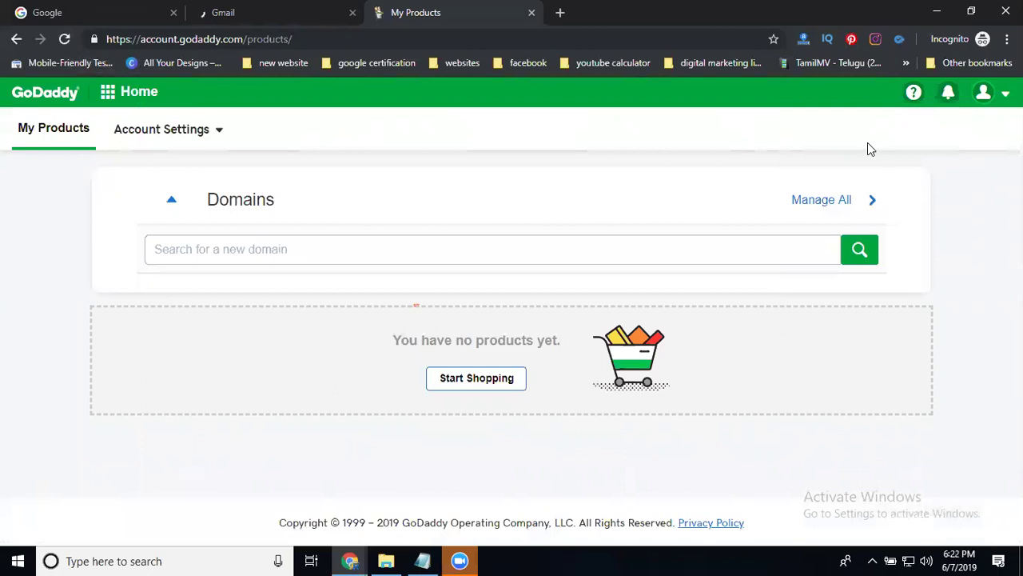
{"action": "left_click", "coordinate": [989, 108]}
{"action": "left_click", "coordinate": [839, 236]}
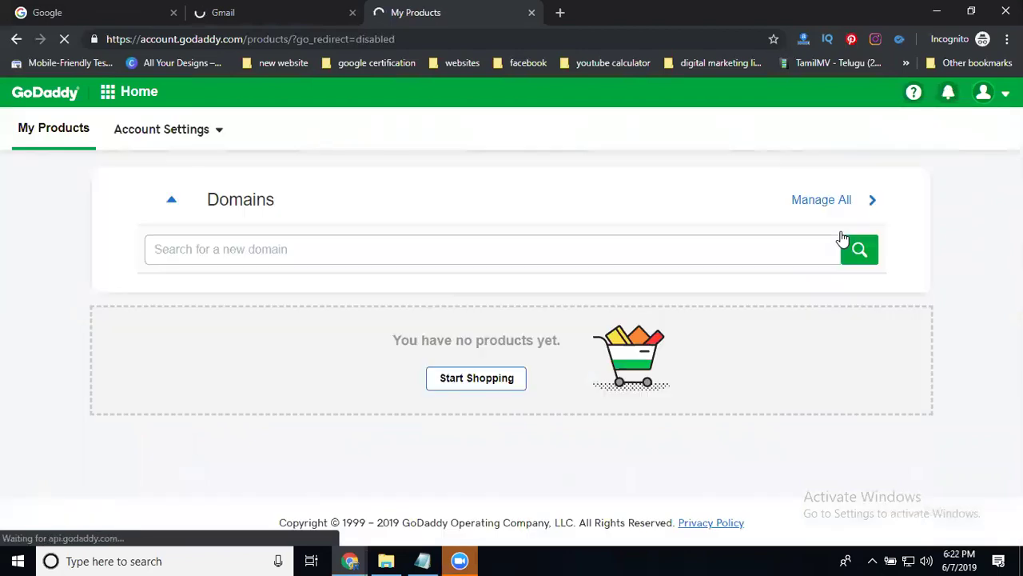
{"action": "left_click", "coordinate": [248, 14]}
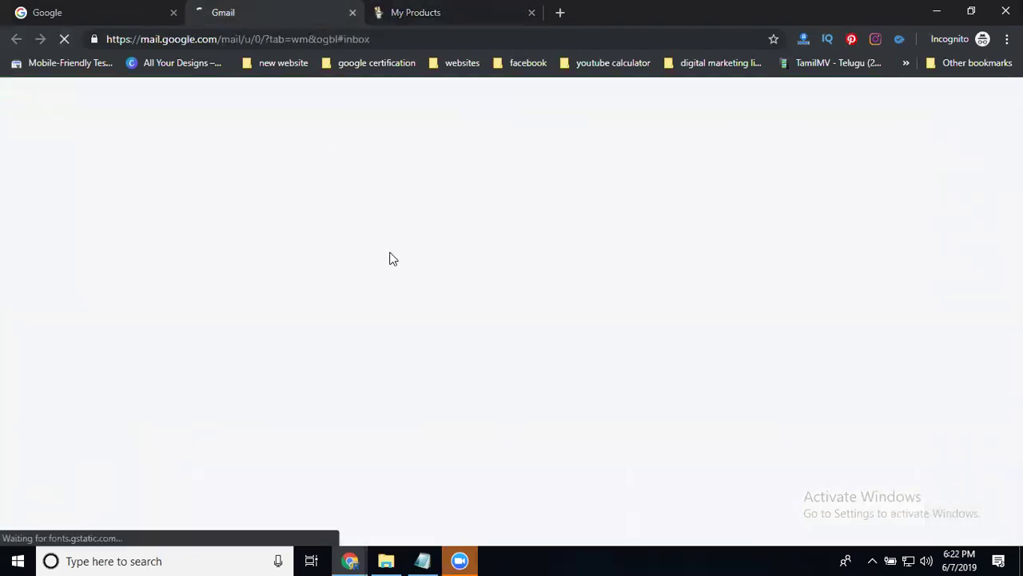
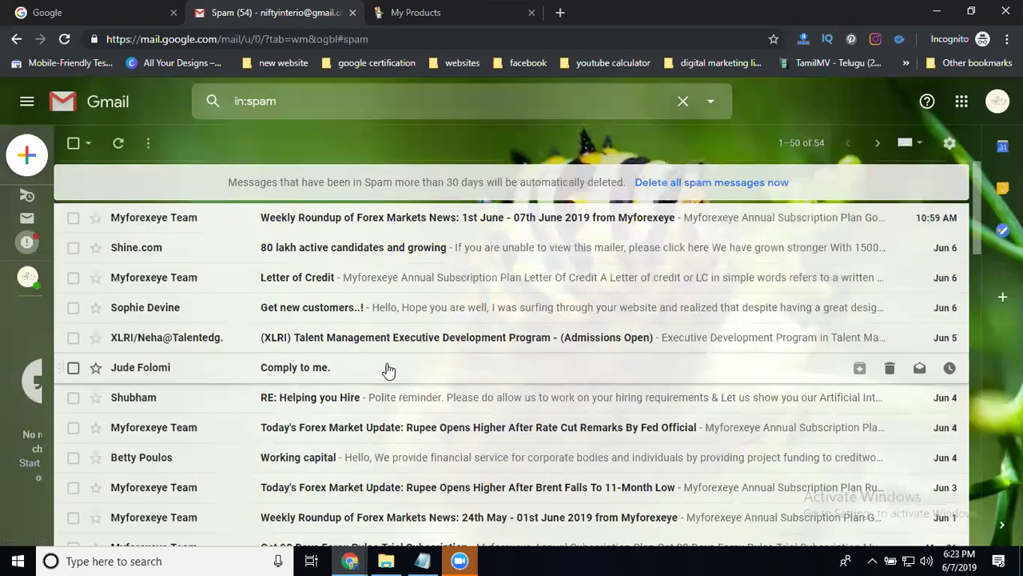
Look through the spam folder of the receiving owner's Gmail for the domain transfer email, and go back to the GoDaddy products page.
{"action": "scroll", "coordinate": [176, 316], "scroll_direction": "down", "scroll_amount": 3}
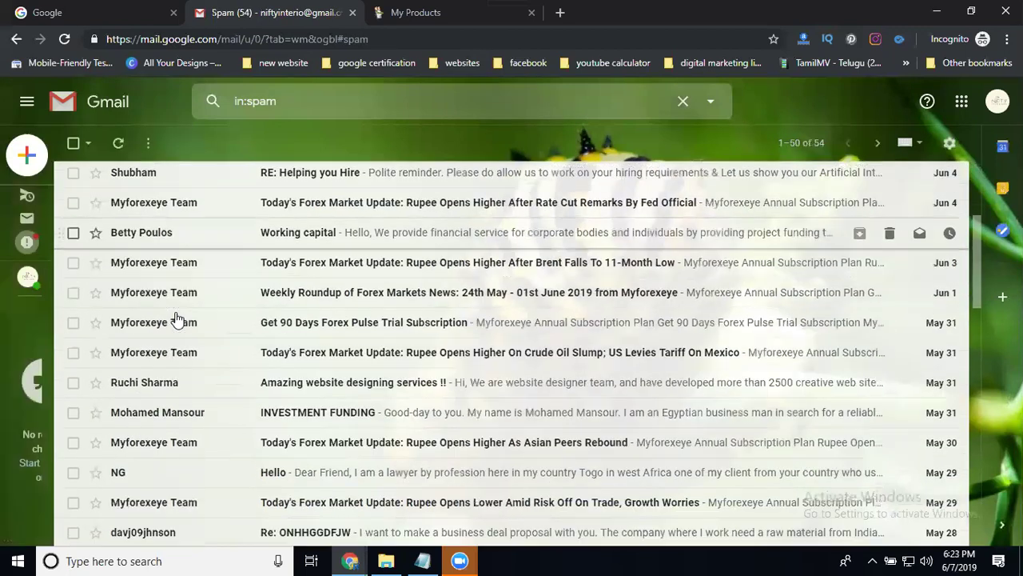
{"action": "scroll", "coordinate": [176, 320], "scroll_direction": "down", "scroll_amount": 2}
{"action": "scroll", "coordinate": [176, 329], "scroll_direction": "up", "scroll_amount": 3}
{"action": "mouse_move", "coordinate": [26, 197]}
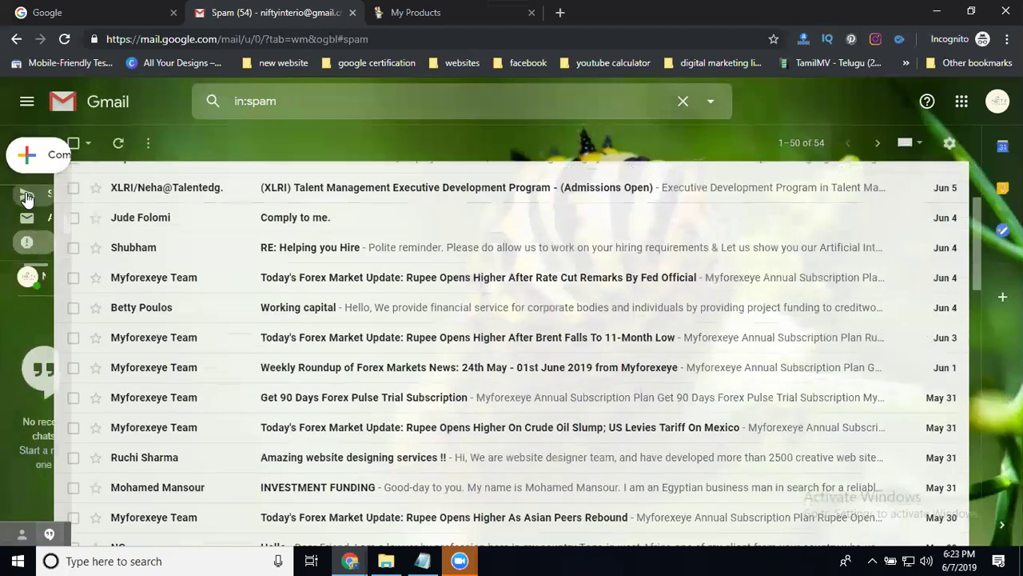
{"action": "left_click", "coordinate": [412, 12]}
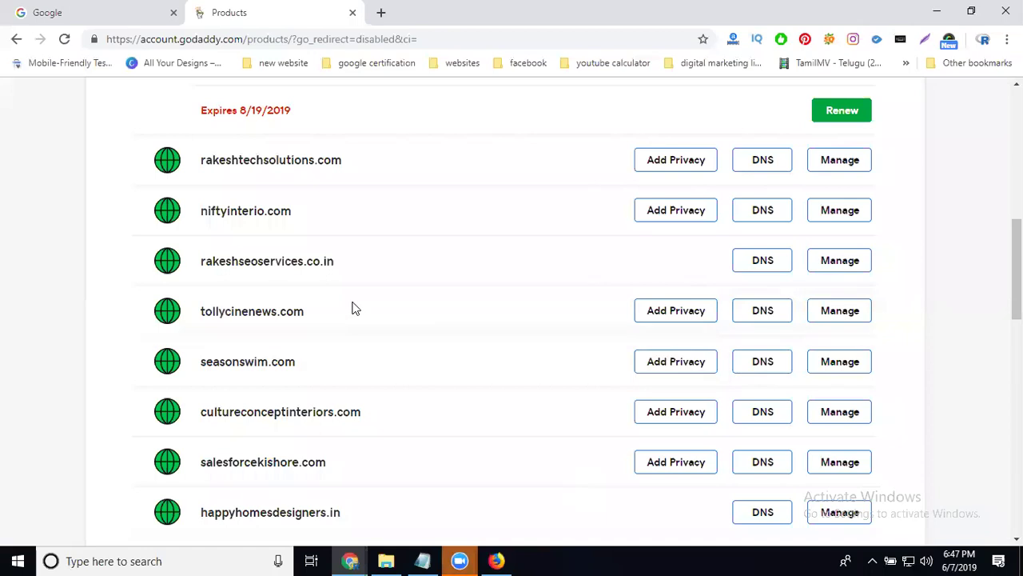
Open the domain settings of niftyinterio.com in the sending account and try to start its transfer to another GoDaddy account.
{"action": "left_click", "coordinate": [833, 211]}
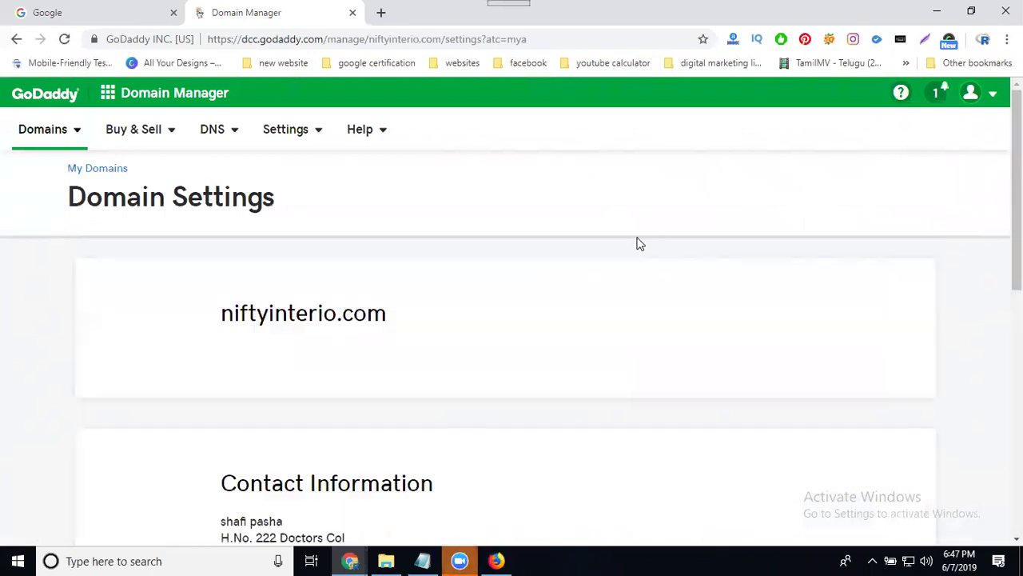
{"action": "scroll", "coordinate": [471, 245], "scroll_direction": "down", "scroll_amount": 7}
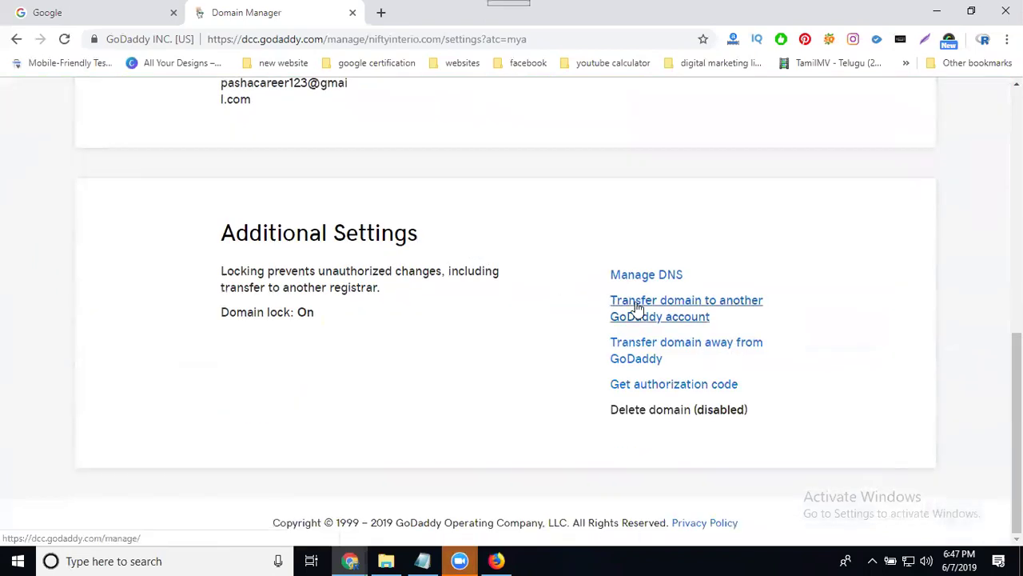
{"action": "left_click", "coordinate": [682, 316]}
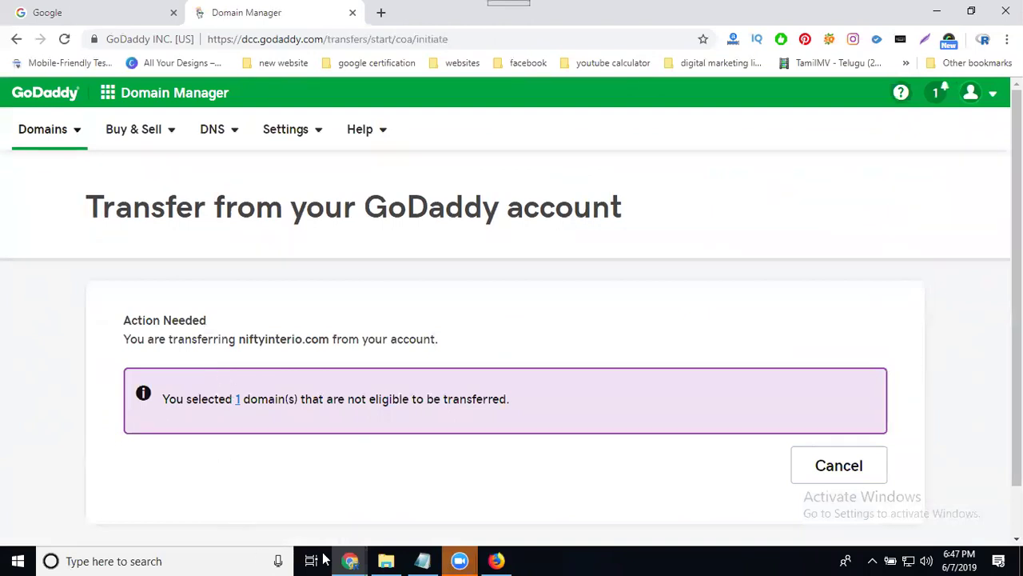
Switch to the receiving account in the incognito window and open its pending account changes in the domain manager.
{"action": "mouse_move", "coordinate": [351, 561]}
{"action": "left_click", "coordinate": [402, 510]}
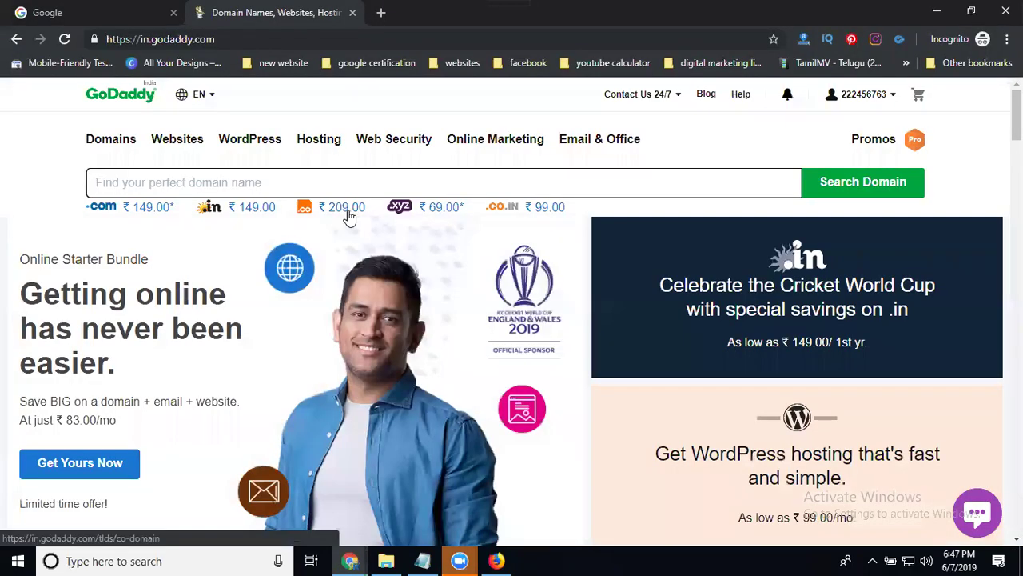
{"action": "left_click", "coordinate": [883, 100]}
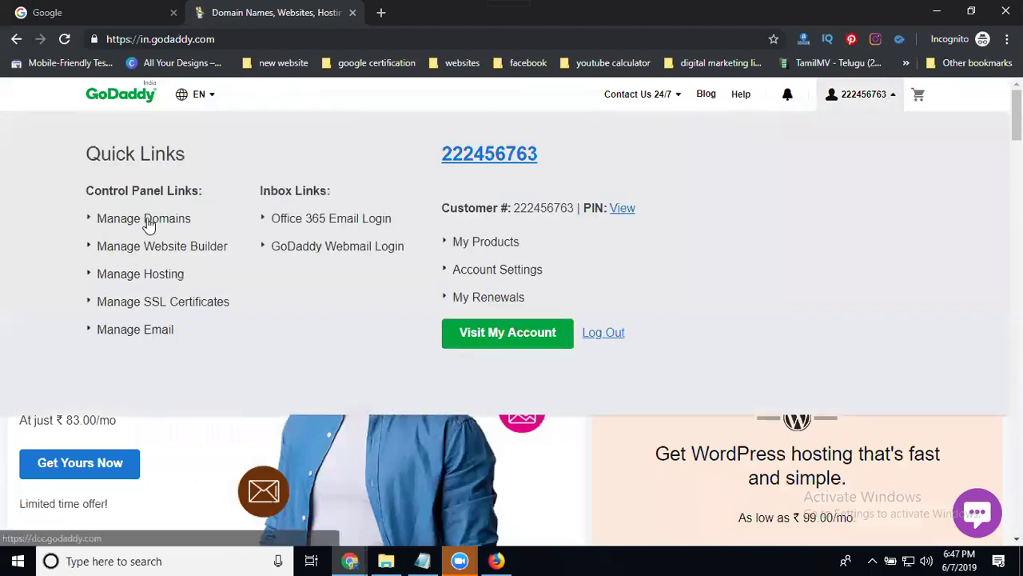
{"action": "left_click", "coordinate": [148, 223]}
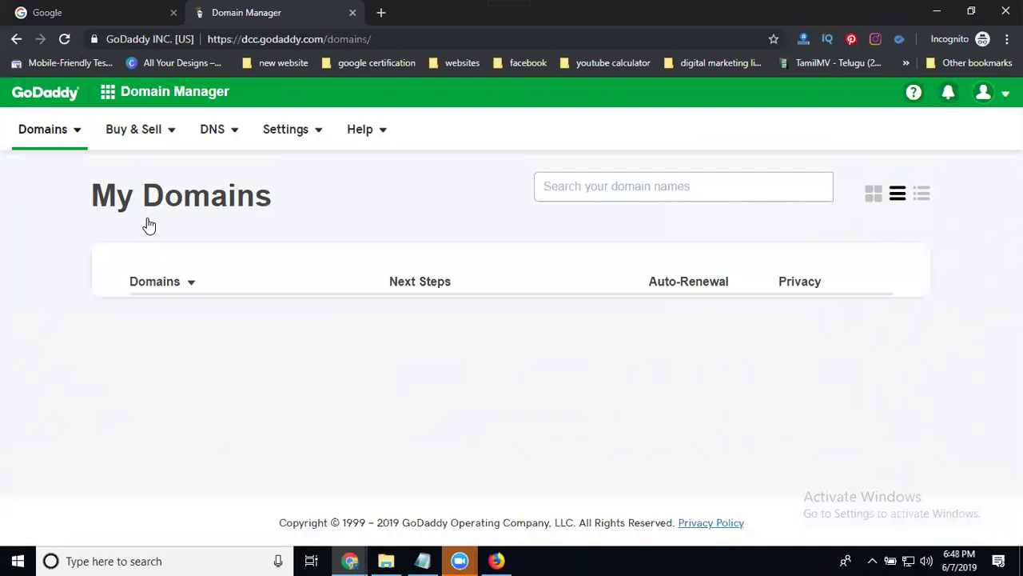
{"action": "left_click", "coordinate": [78, 134]}
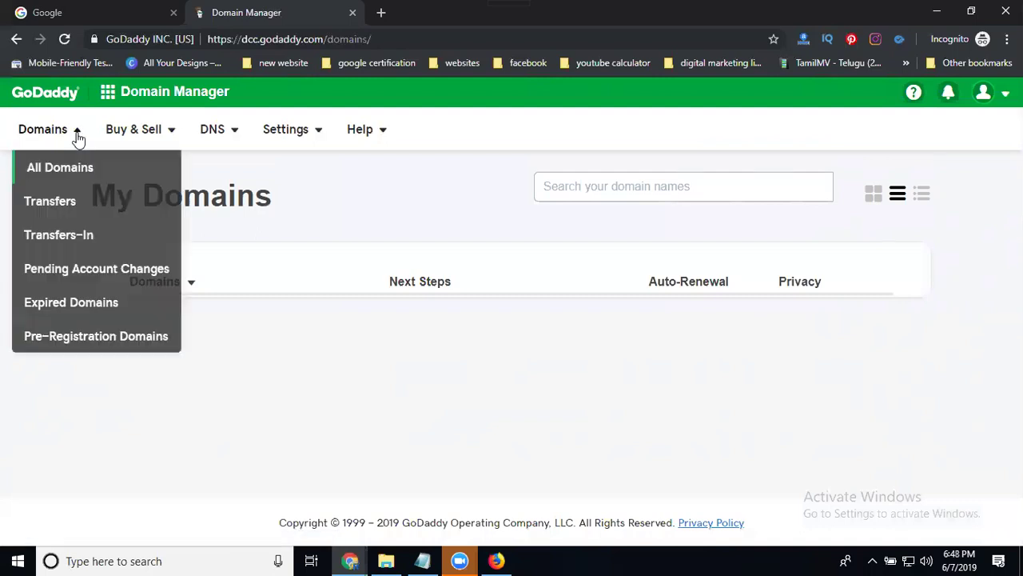
{"action": "left_click", "coordinate": [74, 271]}
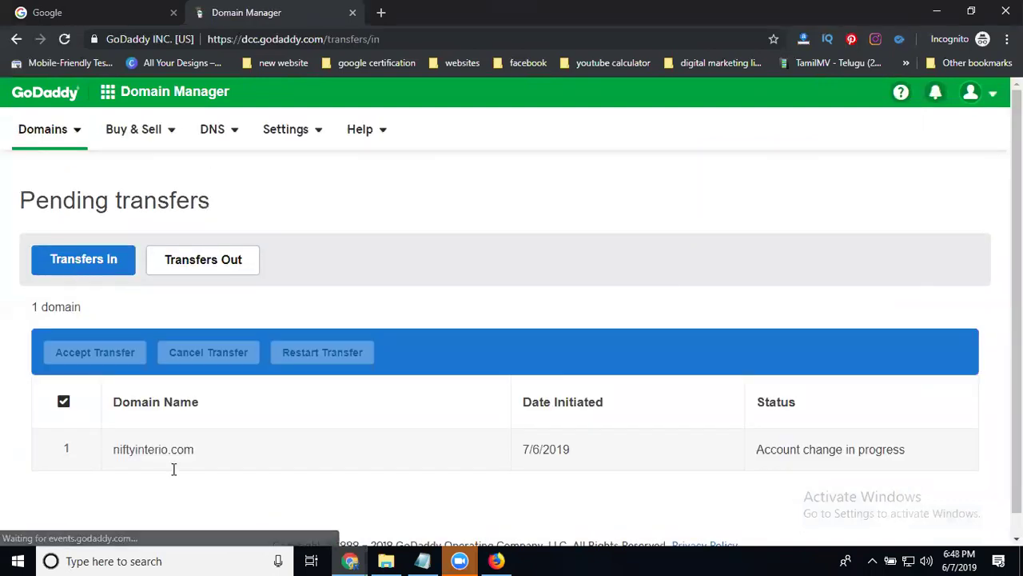
Check the receiving account's incoming and outgoing pending transfers, and open its My Products page.
{"action": "left_click", "coordinate": [94, 264]}
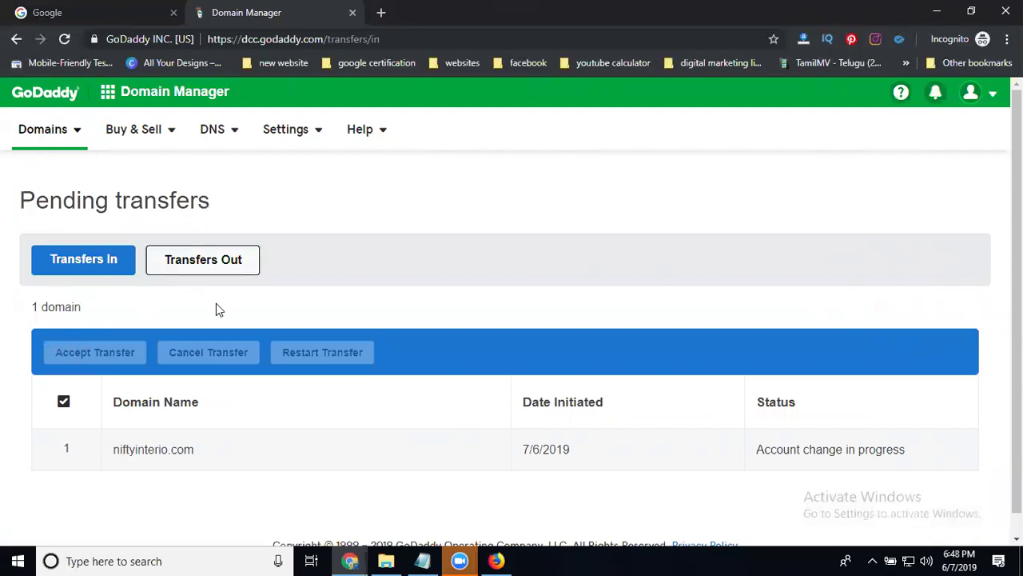
{"action": "left_click", "coordinate": [66, 38]}
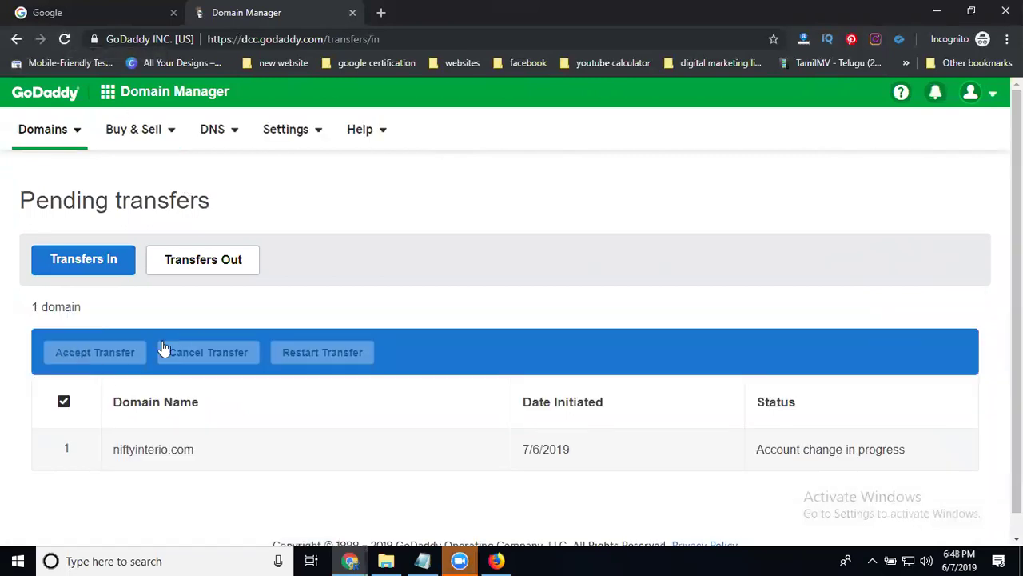
{"action": "left_click", "coordinate": [198, 261]}
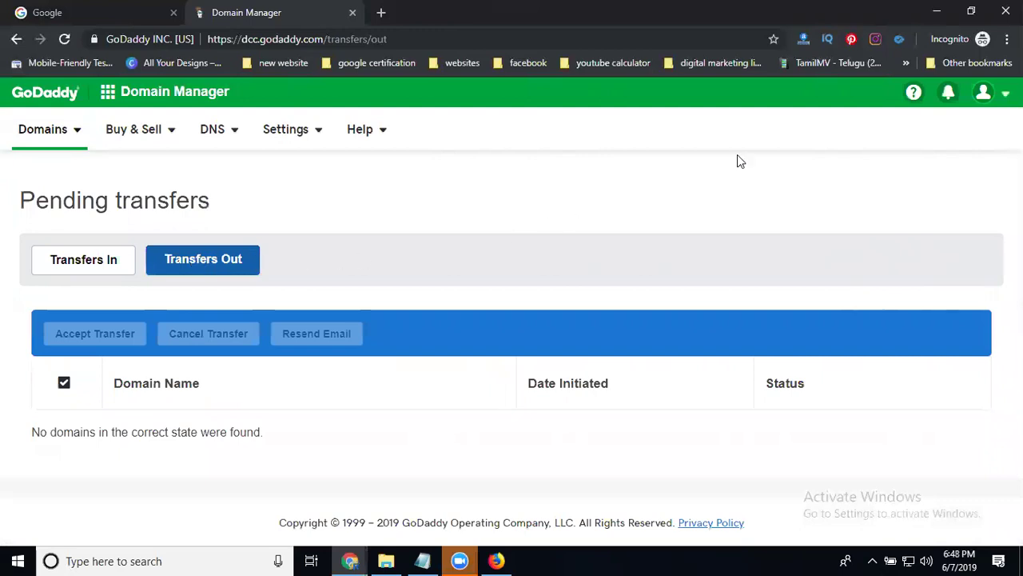
{"action": "left_click", "coordinate": [998, 96]}
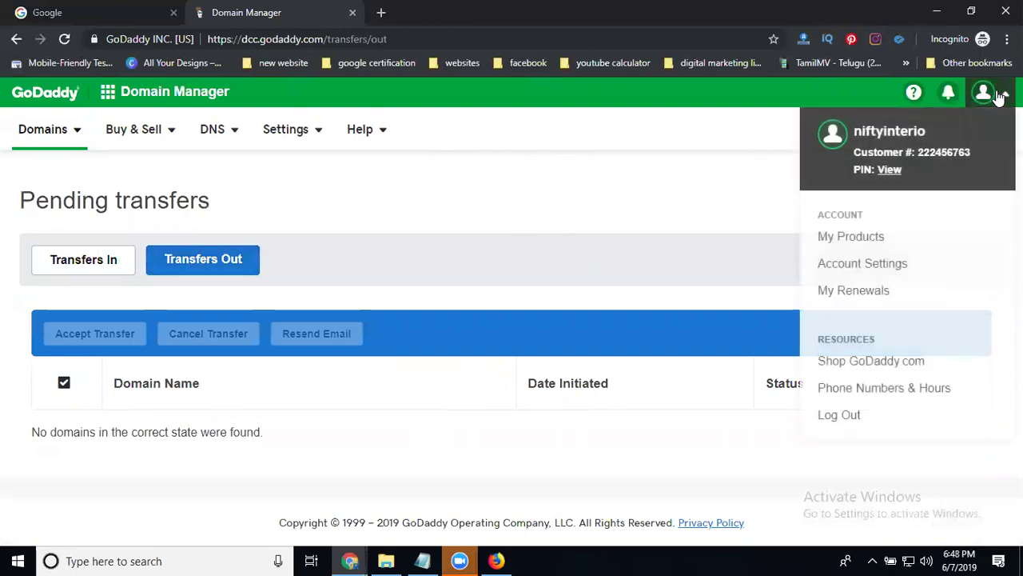
{"action": "left_click", "coordinate": [841, 244]}
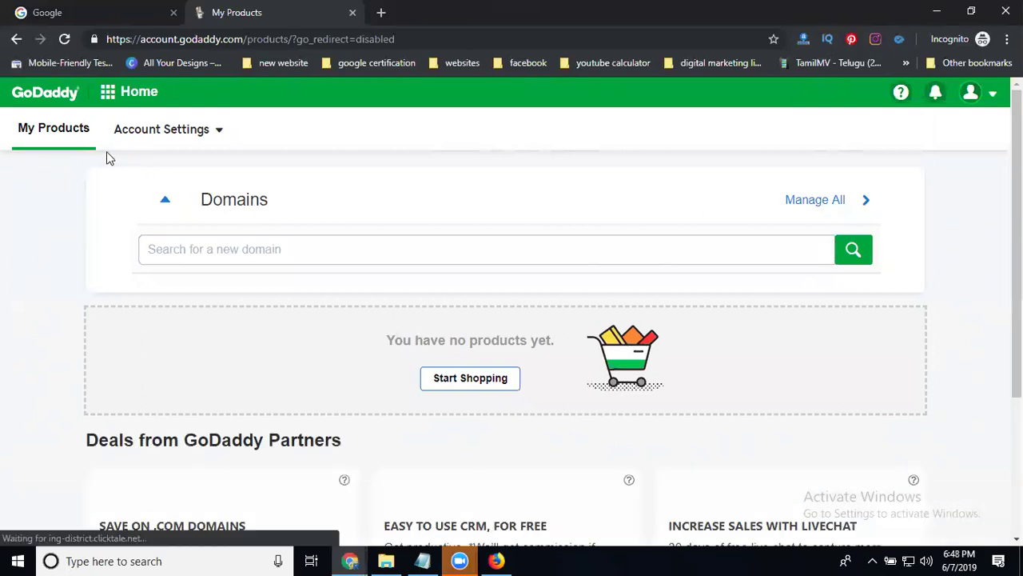
Switch to the sending account's window, reload the niftyinterio.com transfer page, and open that account's My Products page.
{"action": "left_click", "coordinate": [350, 561]}
{"action": "key", "text": "alt+Tab"}
{"action": "left_click", "coordinate": [67, 41]}
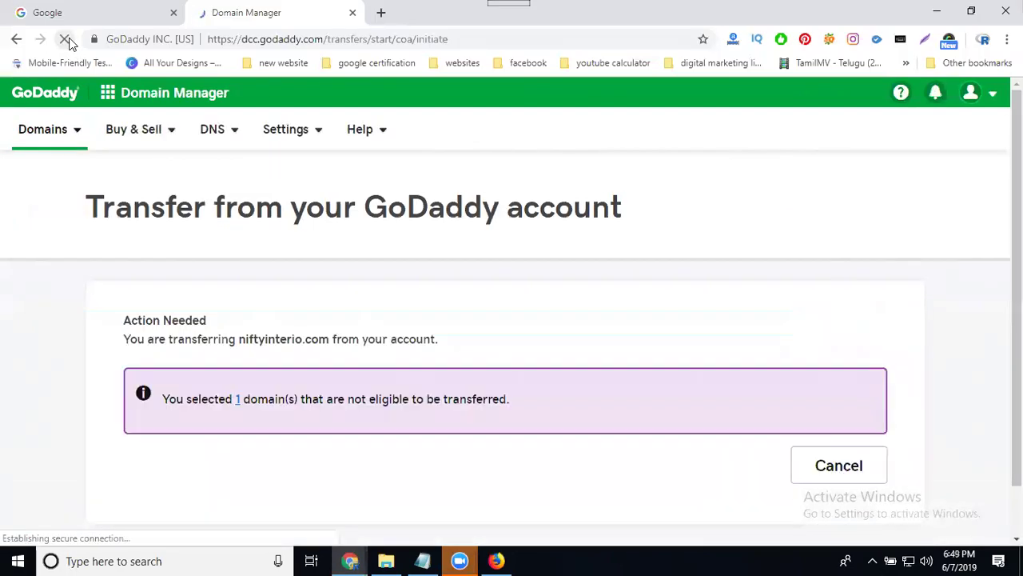
{"action": "scroll", "coordinate": [376, 336], "scroll_direction": "down", "scroll_amount": 1}
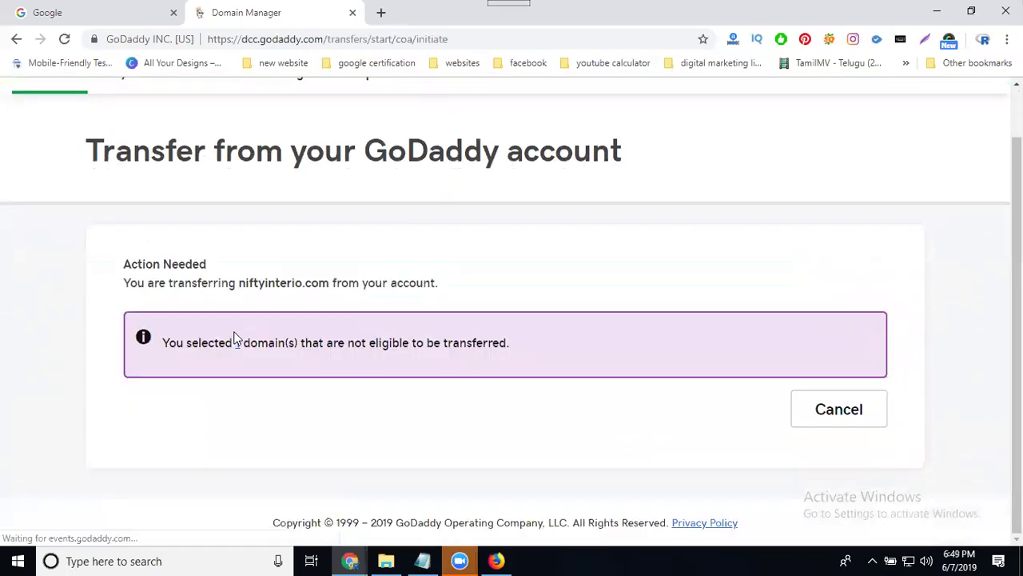
{"action": "mouse_move", "coordinate": [357, 561]}
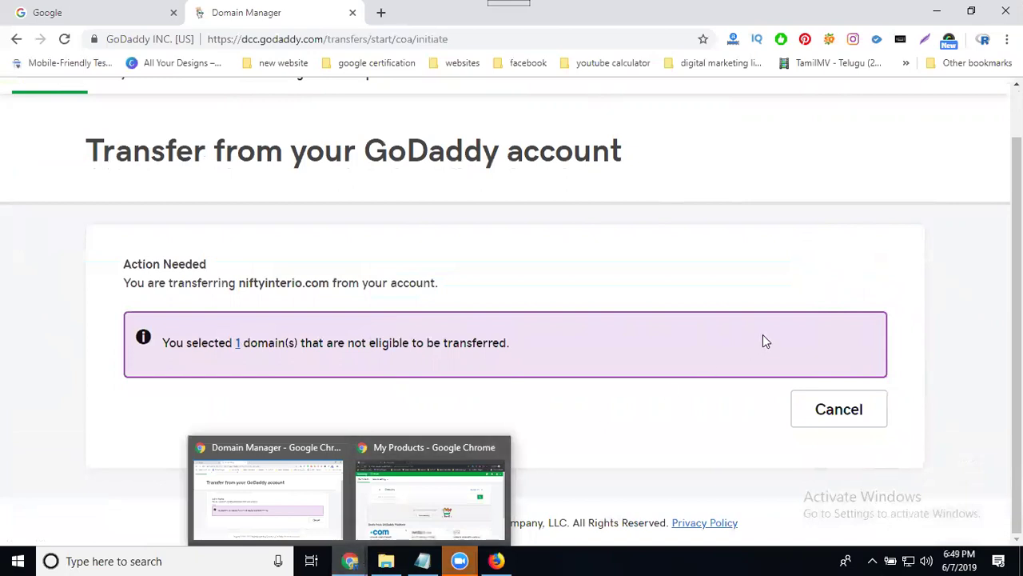
{"action": "scroll", "coordinate": [764, 342], "scroll_direction": "up", "scroll_amount": 1}
{"action": "left_click", "coordinate": [972, 98]}
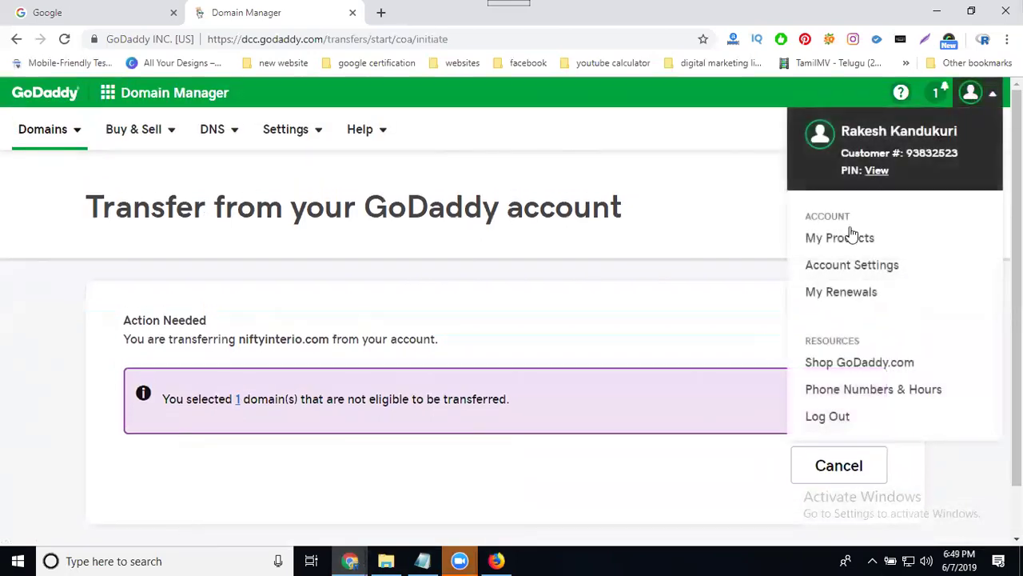
{"action": "left_click", "coordinate": [834, 250]}
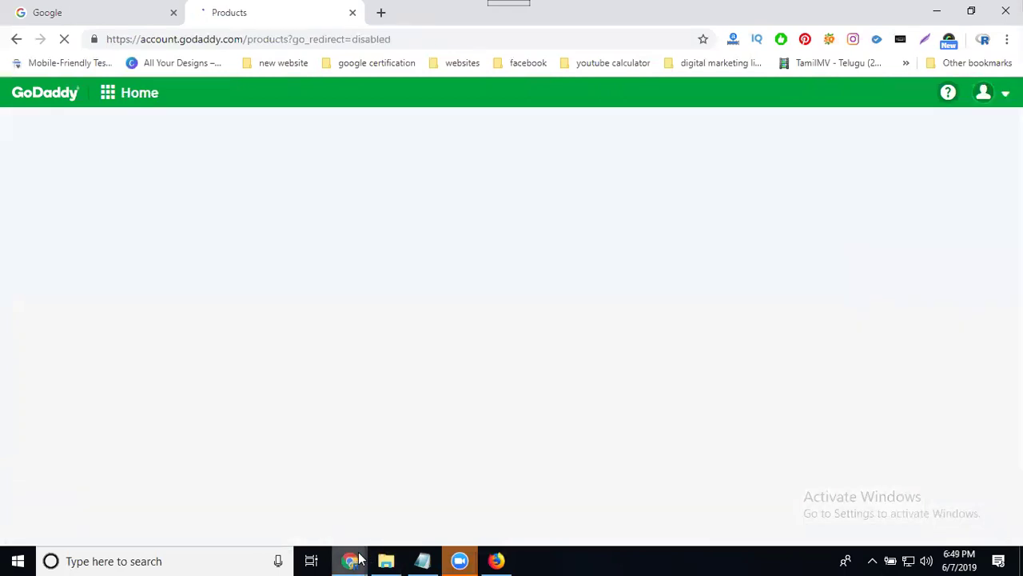
Switch to Firefox and look for the transfer email in the sending owner's Gmail spam folder and Primary, Updates, Promotions and Social inbox categories.
{"action": "left_click", "coordinate": [501, 560]}
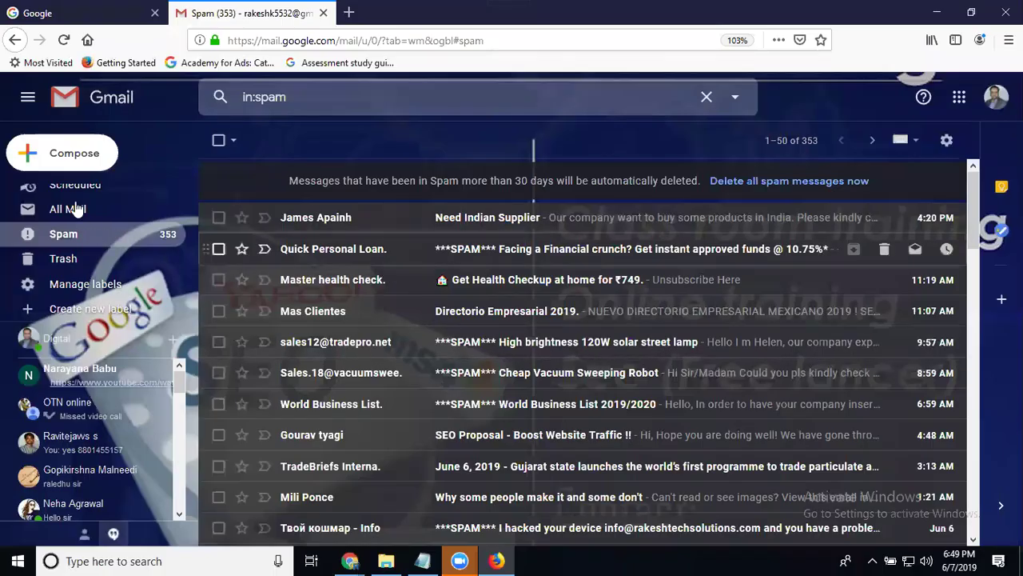
{"action": "scroll", "coordinate": [80, 231], "scroll_direction": "down", "scroll_amount": 10}
{"action": "scroll", "coordinate": [101, 246], "scroll_direction": "up", "scroll_amount": 15}
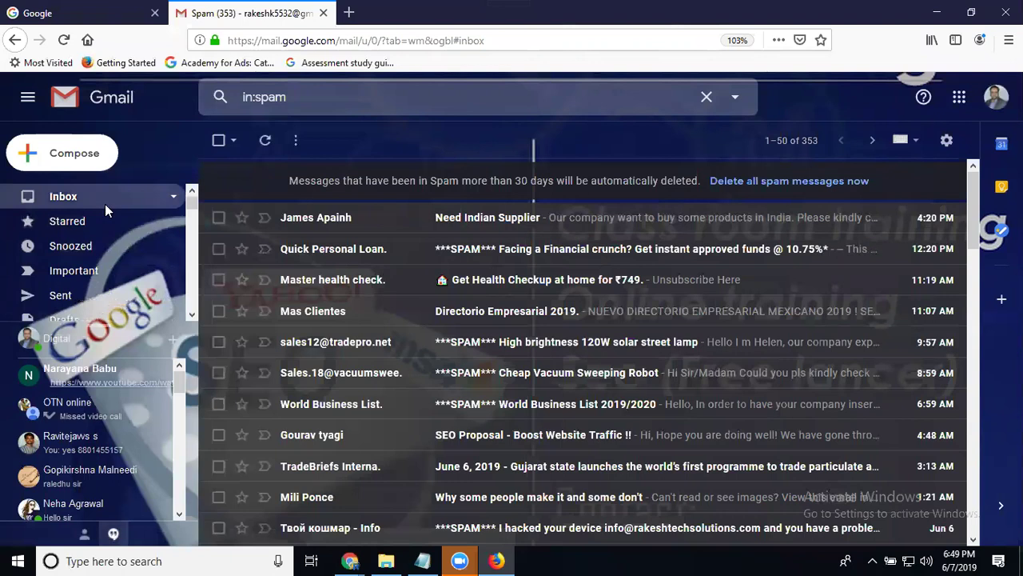
{"action": "left_click", "coordinate": [105, 204]}
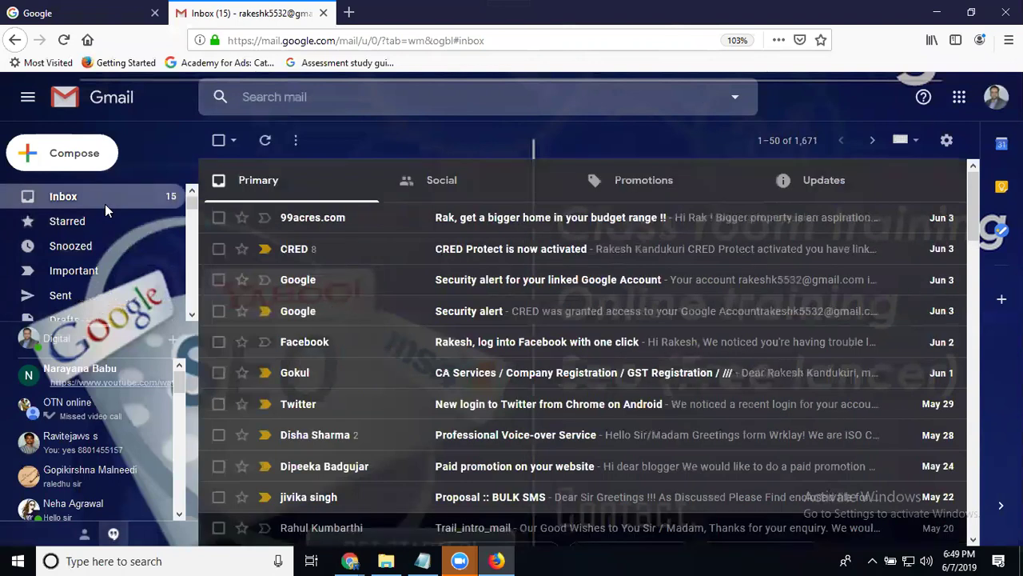
{"action": "left_click", "coordinate": [813, 177]}
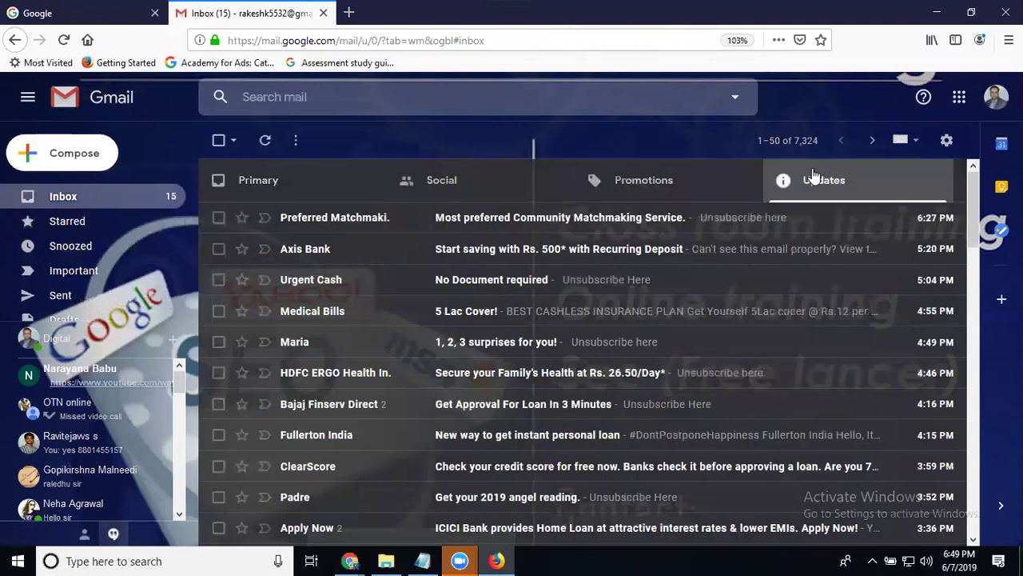
{"action": "left_click", "coordinate": [674, 181]}
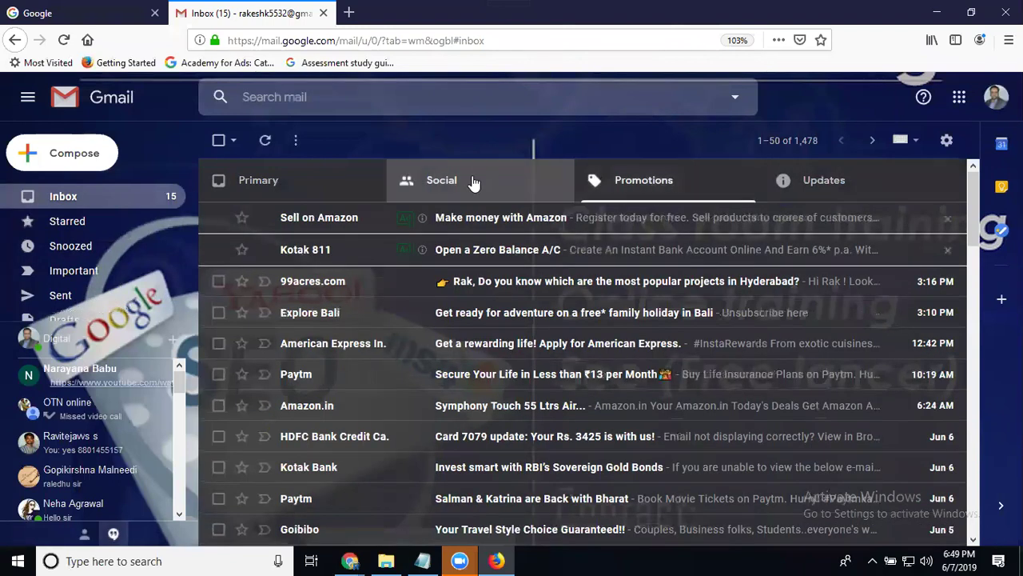
{"action": "left_click", "coordinate": [474, 183]}
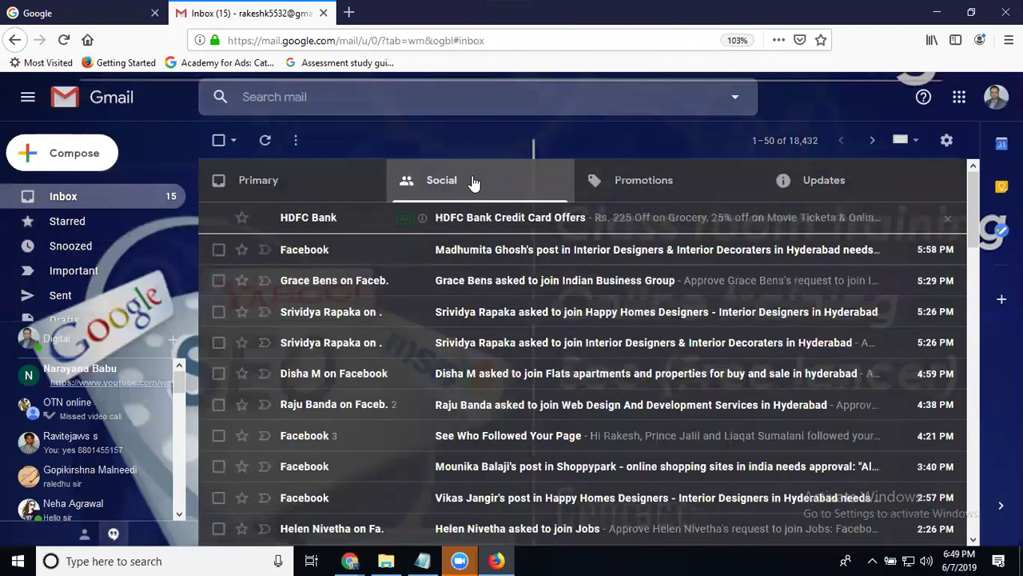
{"action": "left_click", "coordinate": [936, 12]}
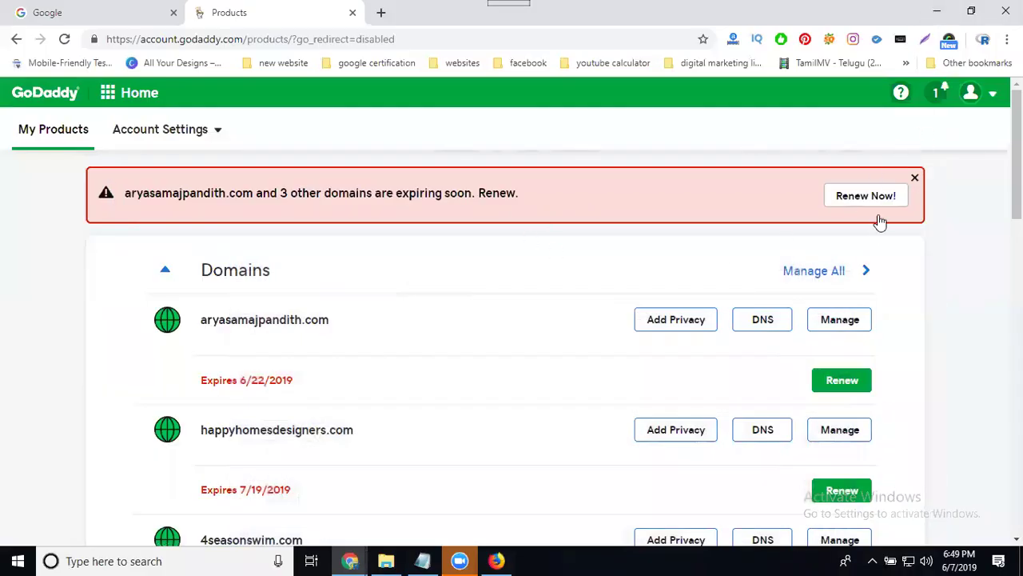
Reopen the settings of niftyinterio.com from the sending account's product list and try again to transfer it to another GoDaddy account.
{"action": "scroll", "coordinate": [880, 232], "scroll_direction": "down", "scroll_amount": 5}
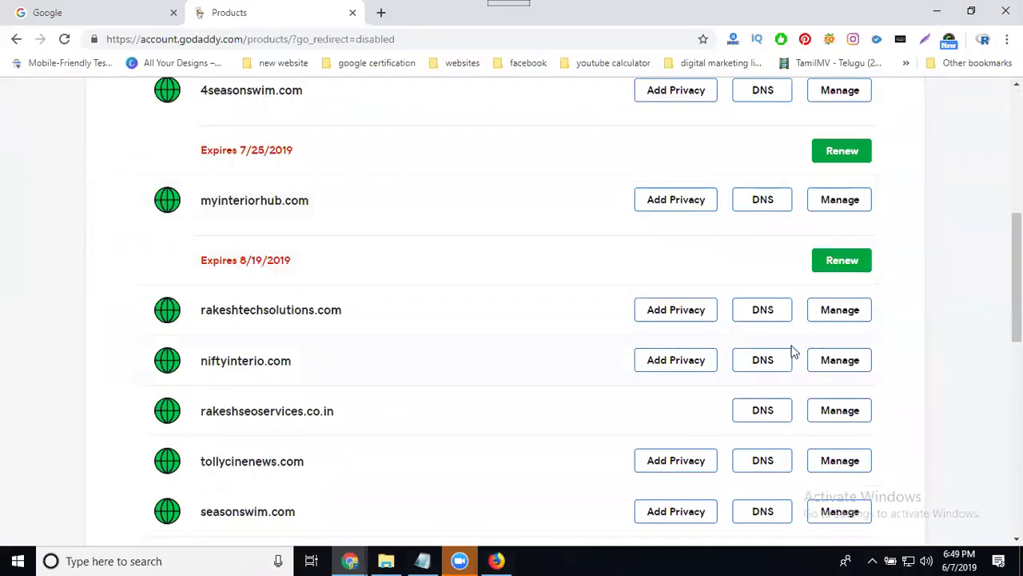
{"action": "left_click", "coordinate": [828, 366]}
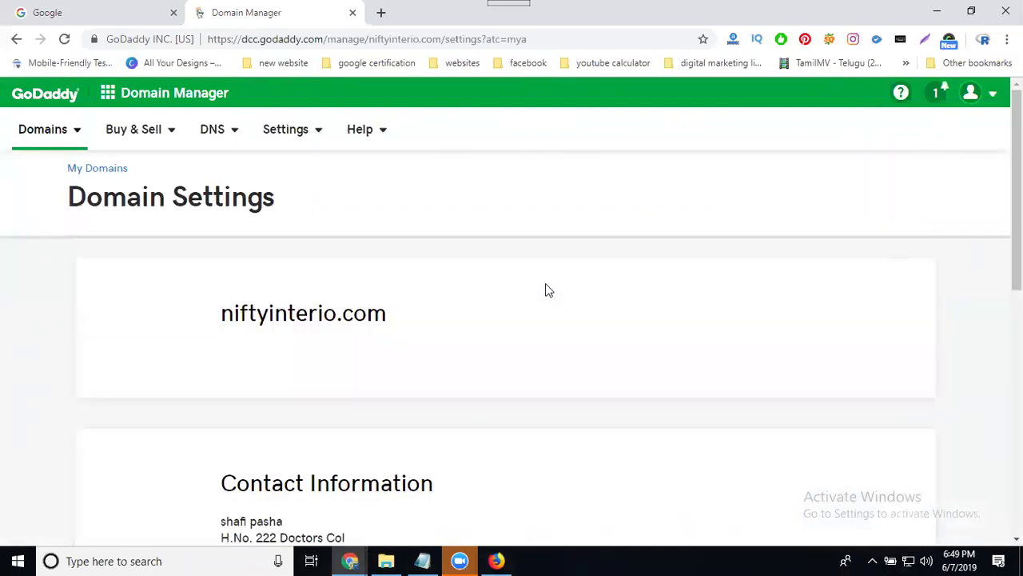
{"action": "scroll", "coordinate": [542, 294], "scroll_direction": "down", "scroll_amount": 7}
{"action": "left_click", "coordinate": [641, 300]}
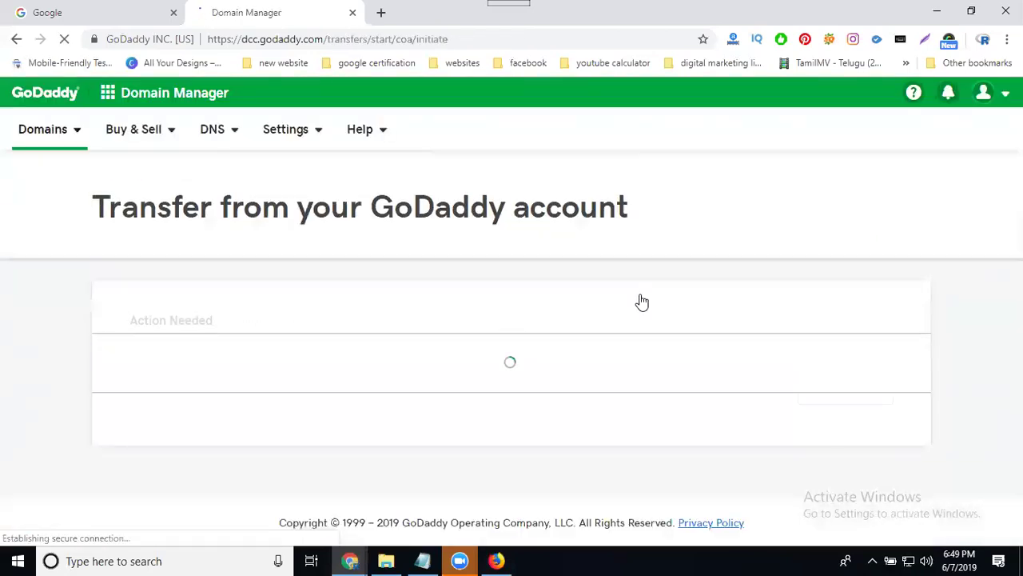
{"action": "scroll", "coordinate": [640, 304], "scroll_direction": "down", "scroll_amount": 2}
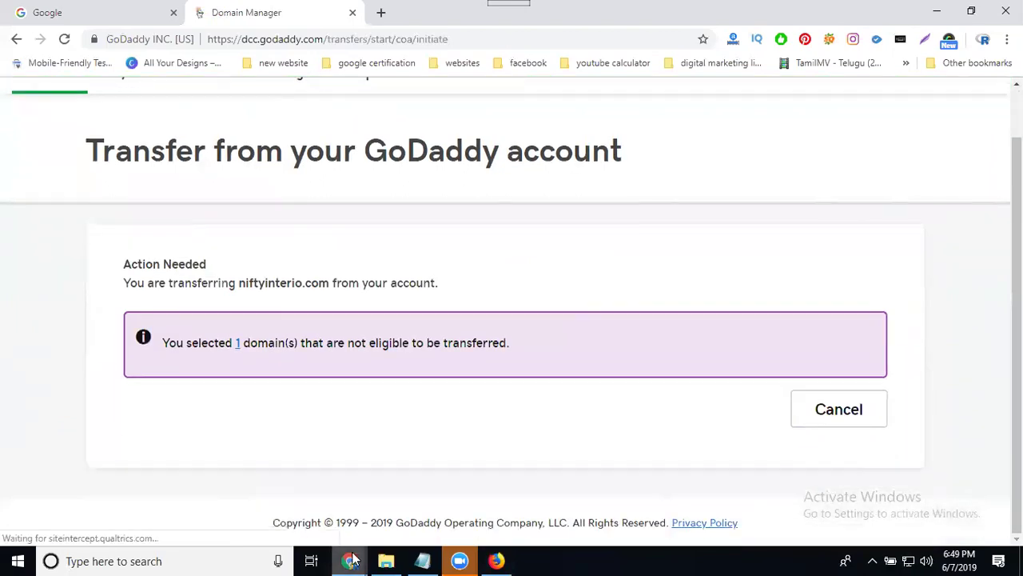
Switch to the receiving account's window, select niftyinterio.com among the pending incoming transfers and accept its transfer.
{"action": "mouse_move", "coordinate": [351, 559]}
{"action": "left_click", "coordinate": [402, 502]}
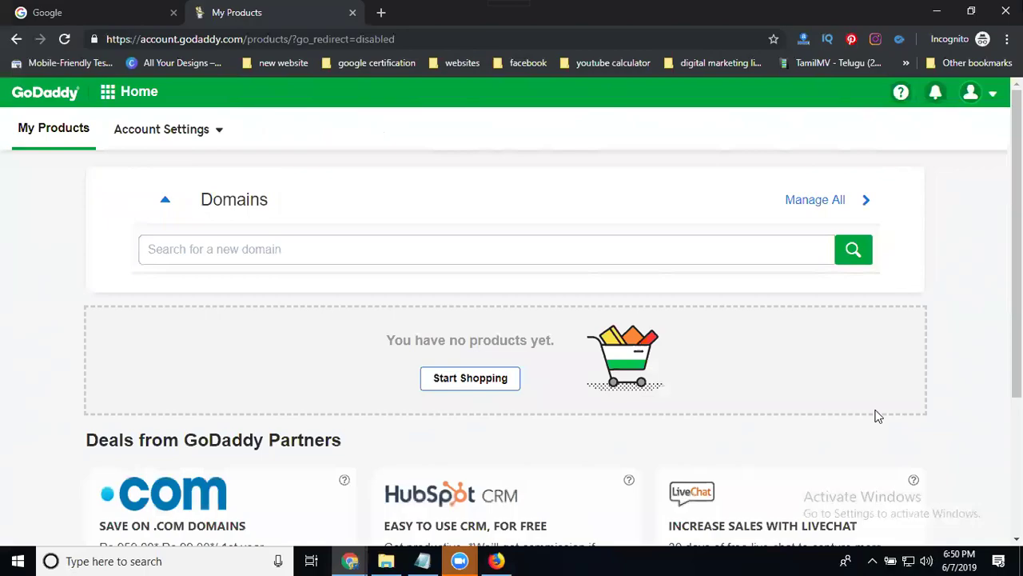
{"action": "key", "text": "alt+Tab"}
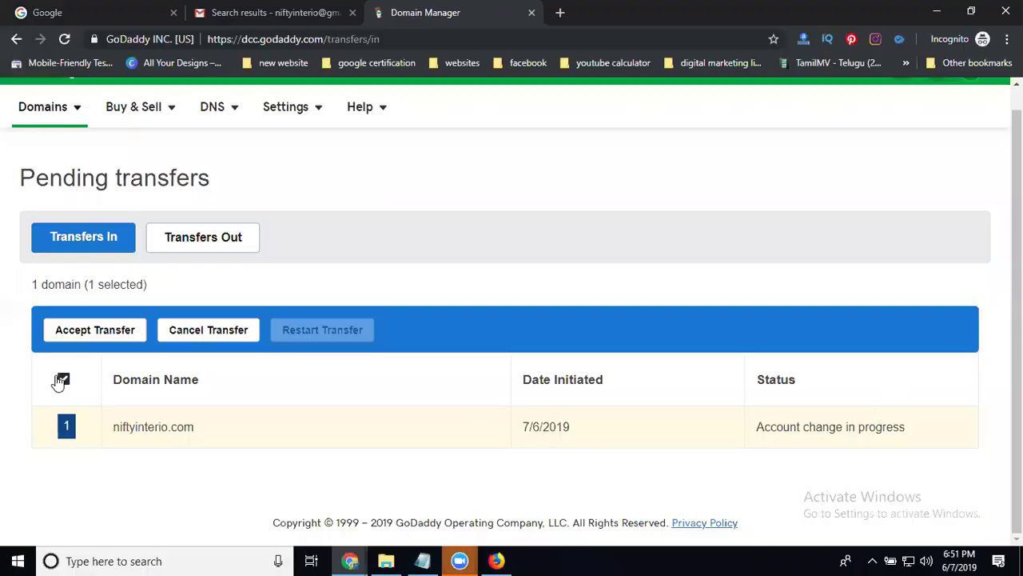
{"action": "left_click", "coordinate": [69, 432]}
{"action": "left_click", "coordinate": [69, 431]}
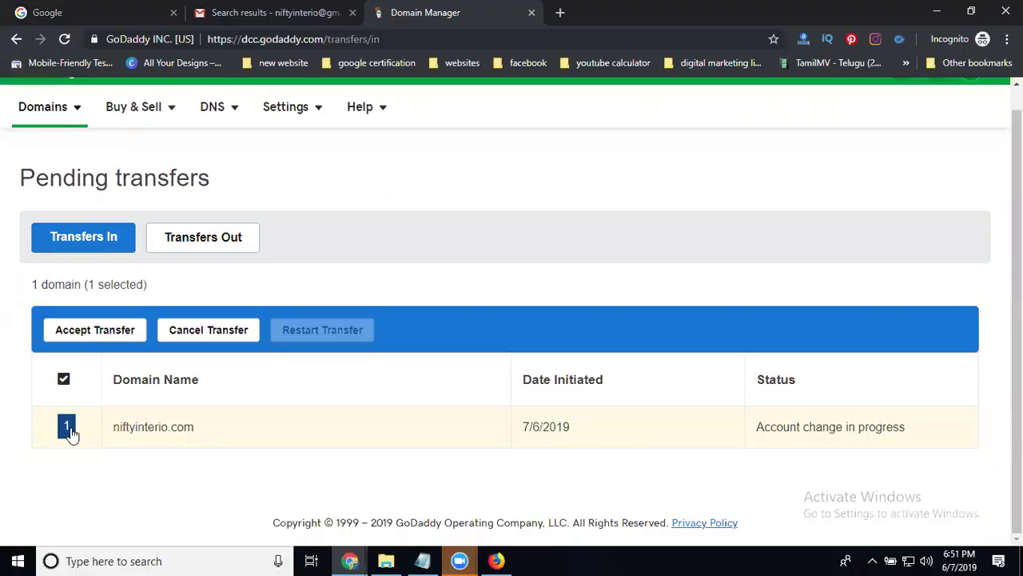
{"action": "left_click", "coordinate": [87, 331]}
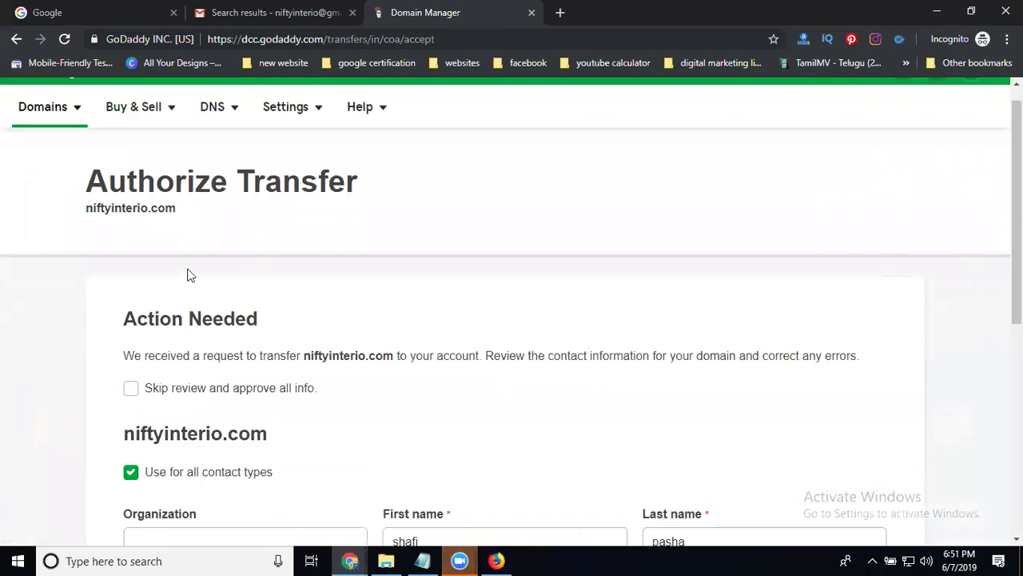
Enter the organization "nifty interio" in the domain's contact information and certify being authorized to act on the registrant's behalf.
{"action": "scroll", "coordinate": [190, 275], "scroll_direction": "down", "scroll_amount": 4}
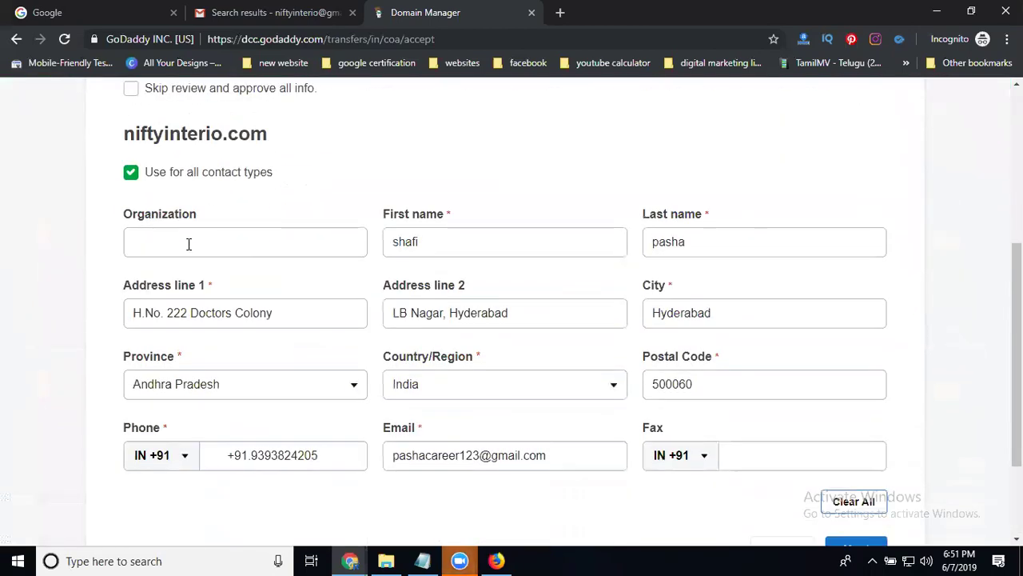
{"action": "left_click", "coordinate": [189, 243]}
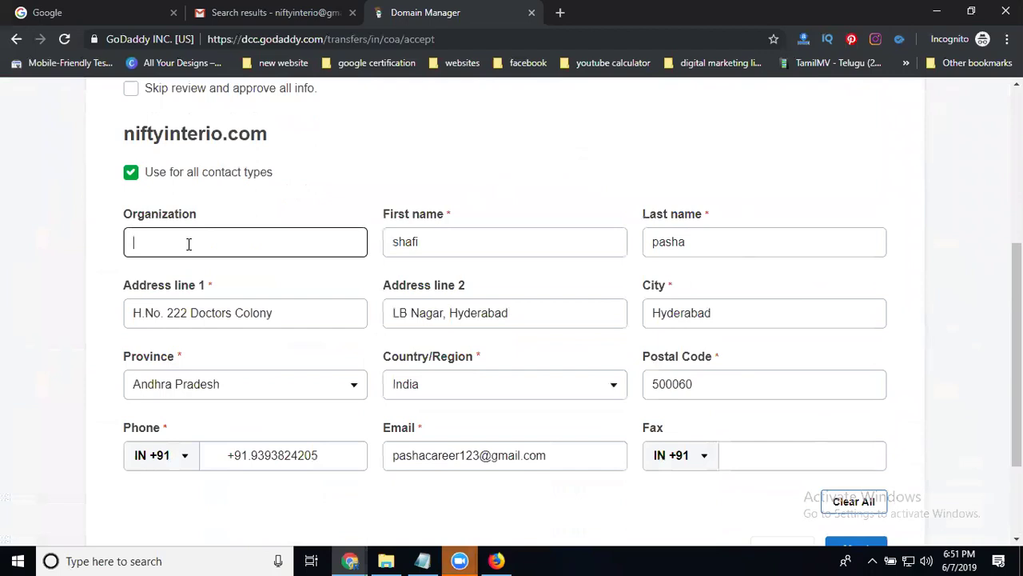
{"action": "type", "text": "nifty interio"}
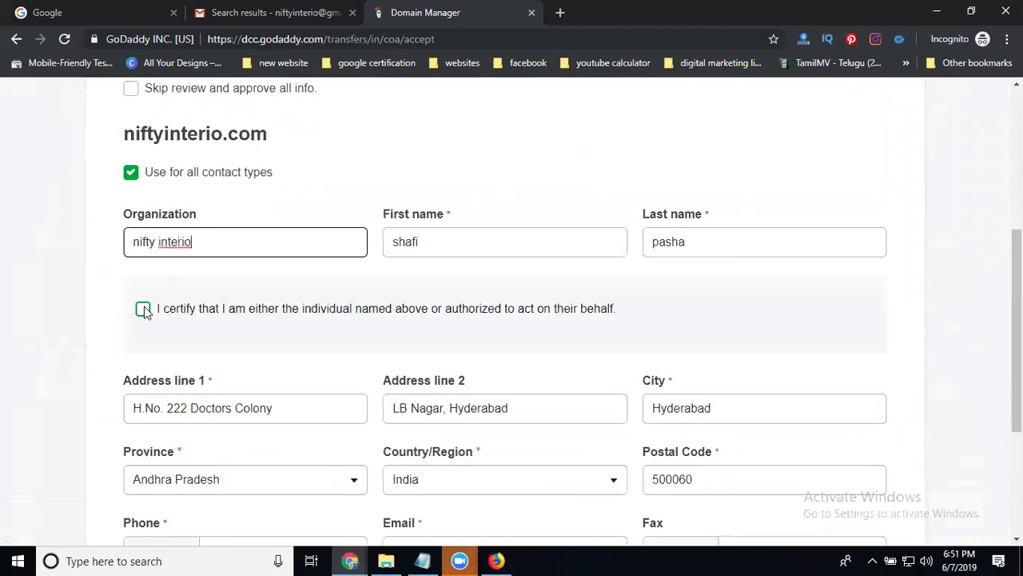
{"action": "left_click", "coordinate": [143, 309]}
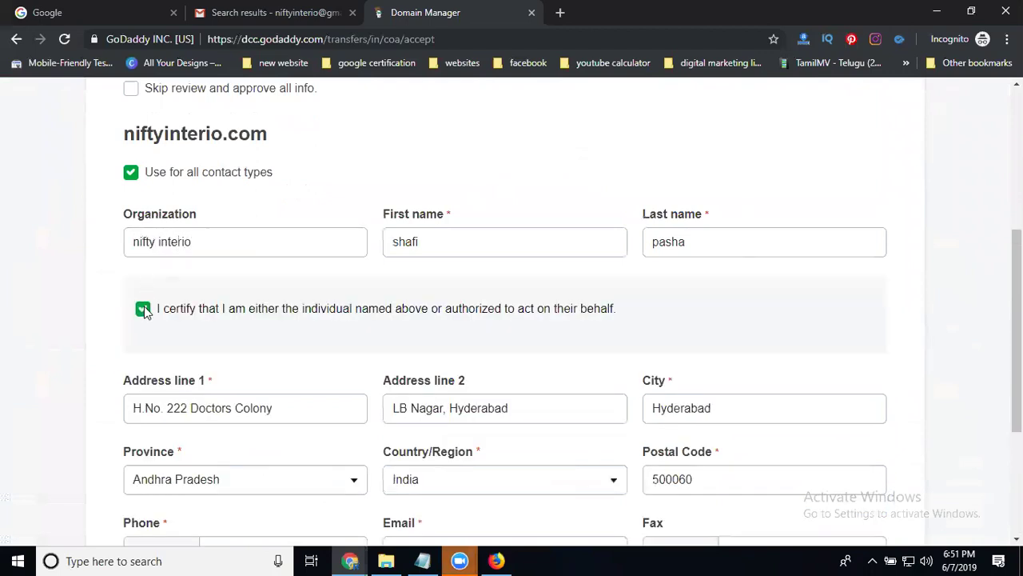
{"action": "scroll", "coordinate": [135, 296], "scroll_direction": "up", "scroll_amount": 1}
{"action": "scroll", "coordinate": [179, 272], "scroll_direction": "down", "scroll_amount": 3}
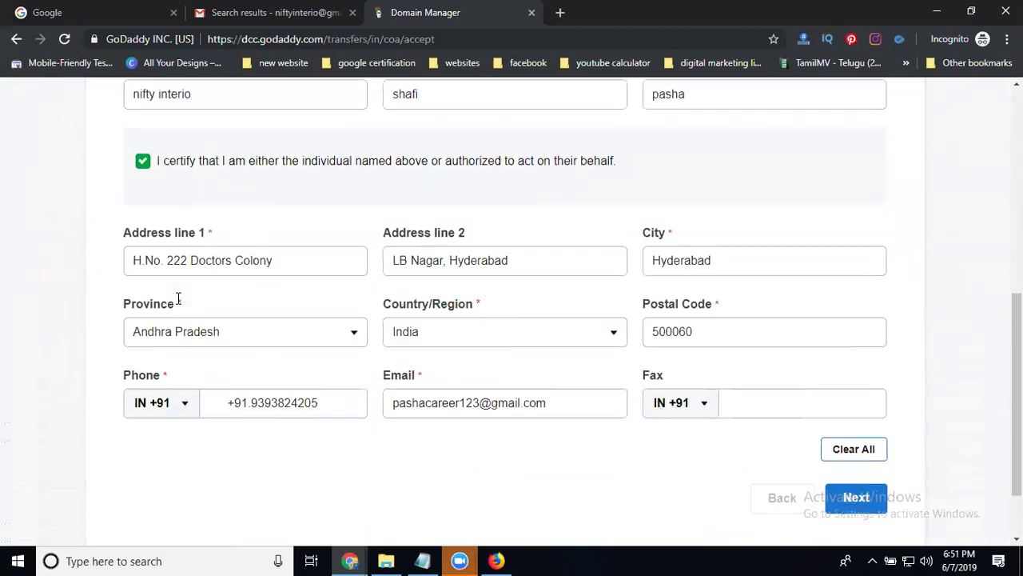
{"action": "scroll", "coordinate": [185, 312], "scroll_direction": "down", "scroll_amount": 1}
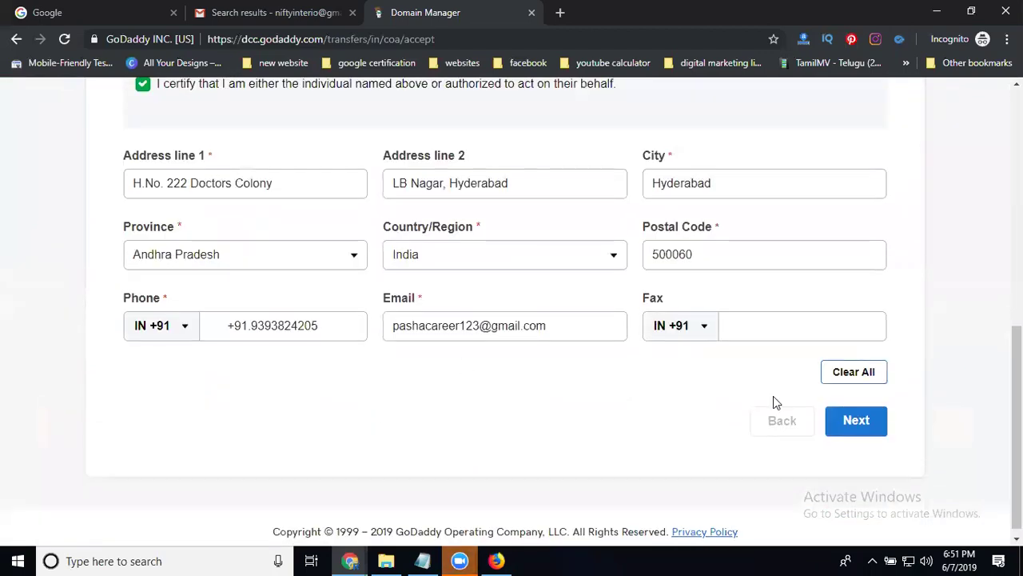
Submit the contact information, agree to the Change of Registrant terms and begin the niftyinterio.com transfer.
{"action": "left_click", "coordinate": [856, 422]}
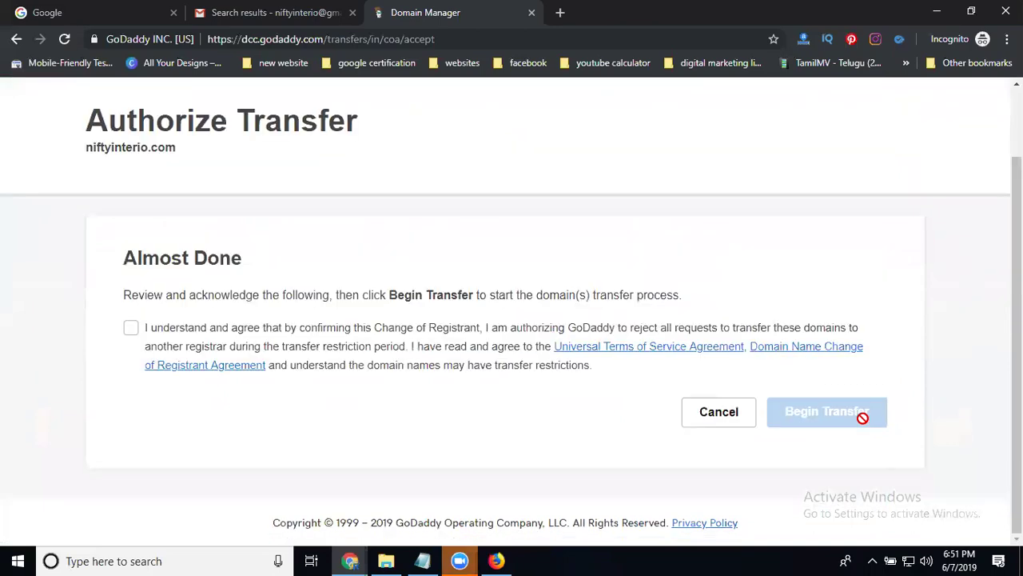
{"action": "left_click", "coordinate": [132, 330]}
{"action": "left_click", "coordinate": [819, 413]}
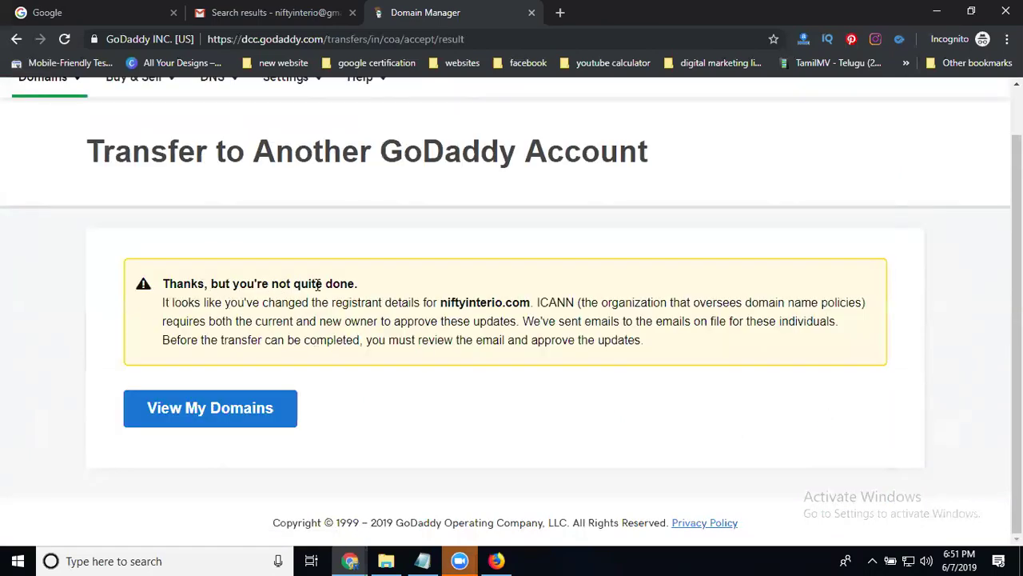
Check the receiving account's My Domains list and its My Products page for the transferred domain.
{"action": "left_click", "coordinate": [205, 409]}
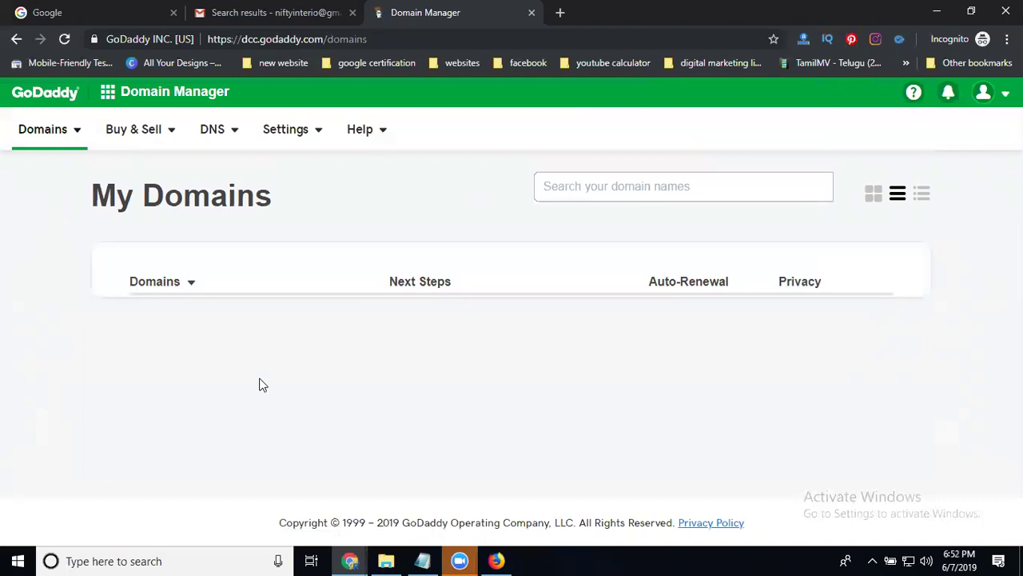
{"action": "left_click", "coordinate": [986, 94]}
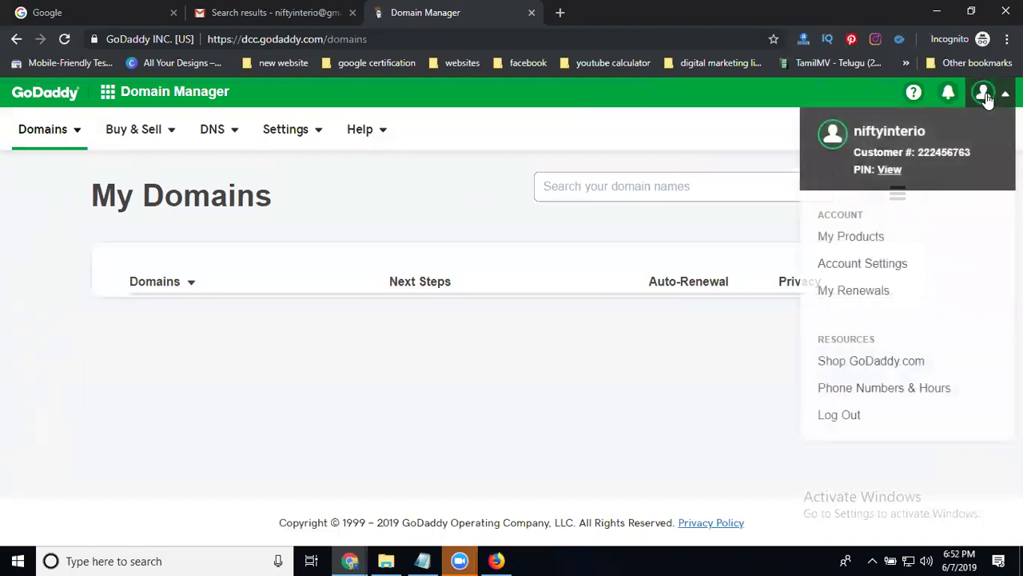
{"action": "left_click", "coordinate": [860, 236]}
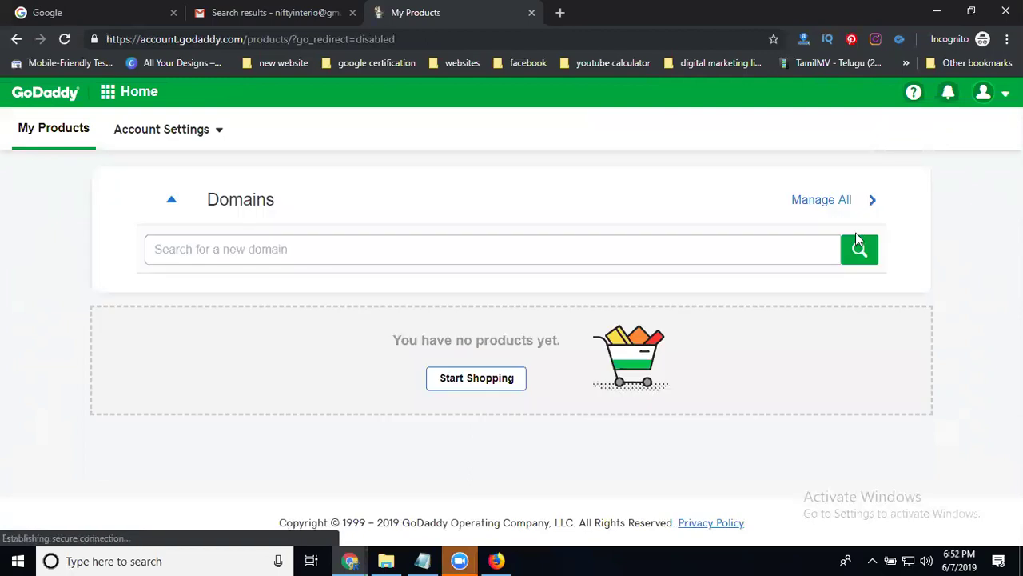
Open GoDaddy's email about pending domain account changes in the receiving owner's Gmail and start the activation from it.
{"action": "left_click", "coordinate": [259, 14]}
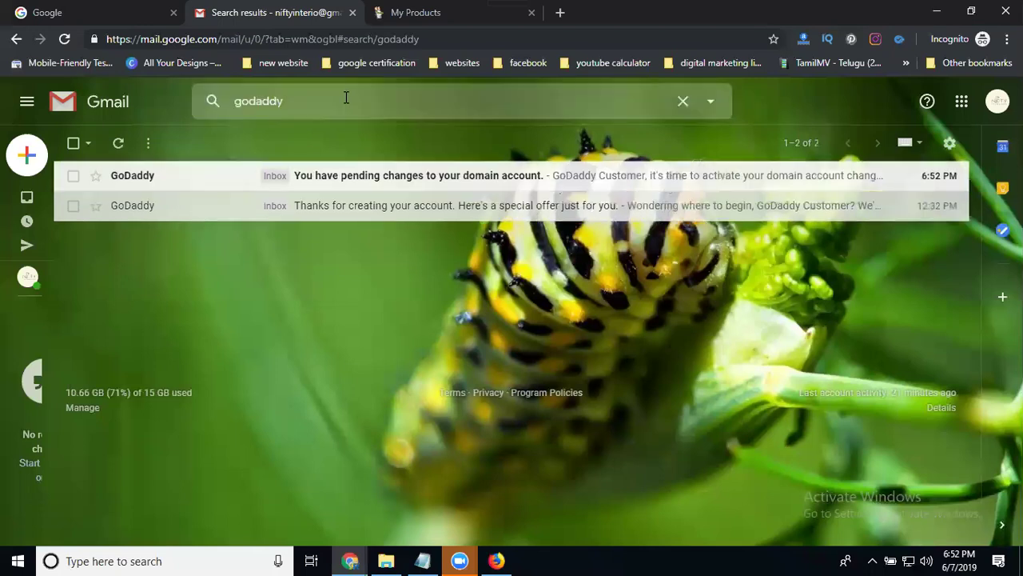
{"action": "left_click", "coordinate": [325, 182]}
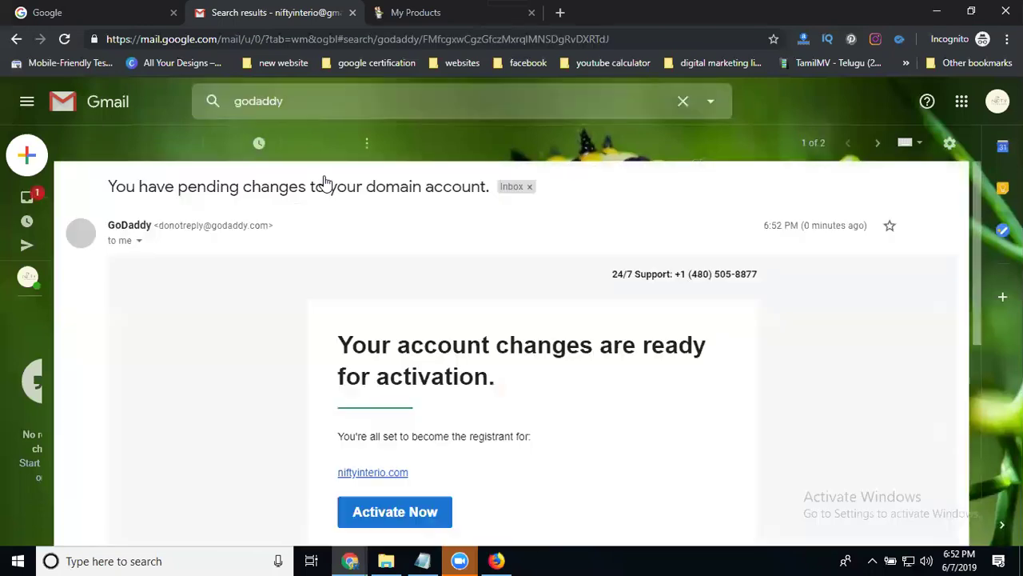
{"action": "left_click", "coordinate": [424, 511]}
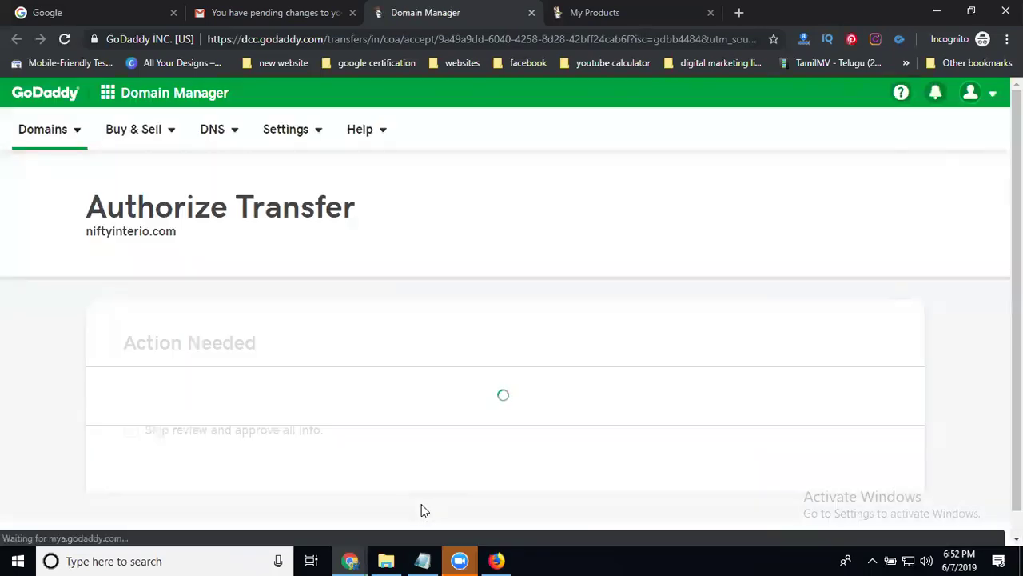
Keep the prefilled contact information, agree to the Change of Registrant terms and try to begin the transfer from the activation page.
{"action": "scroll", "coordinate": [230, 373], "scroll_direction": "down", "scroll_amount": 2}
{"action": "scroll", "coordinate": [201, 379], "scroll_direction": "down", "scroll_amount": 2}
{"action": "scroll", "coordinate": [343, 389], "scroll_direction": "down", "scroll_amount": 3}
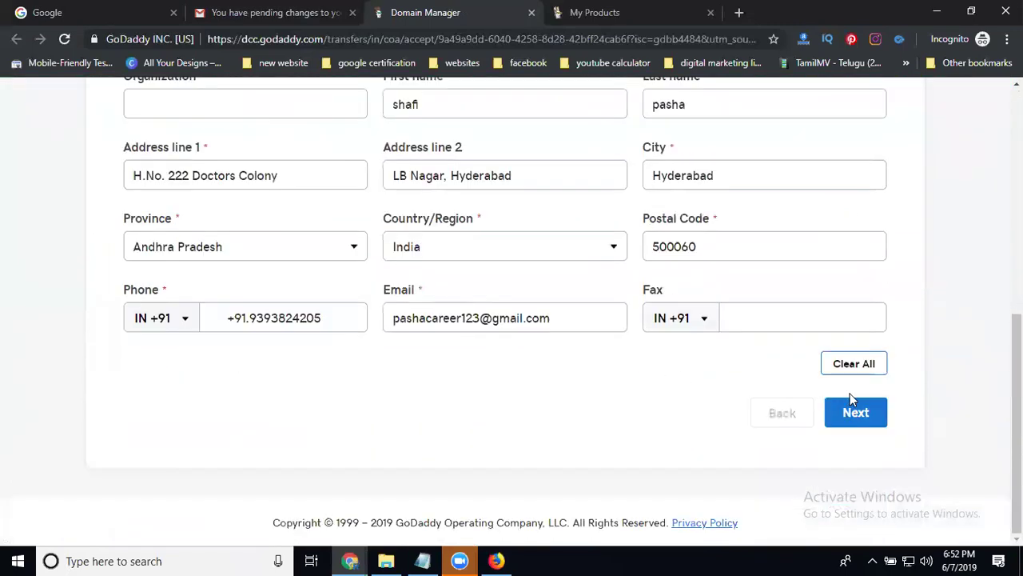
{"action": "left_click", "coordinate": [855, 415]}
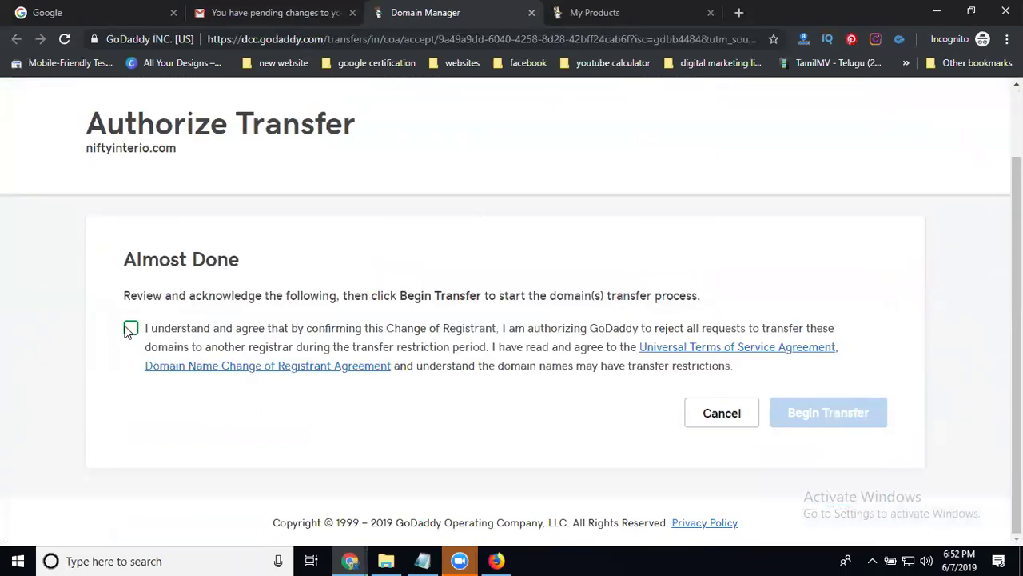
{"action": "left_click", "coordinate": [130, 328]}
{"action": "left_click", "coordinate": [848, 414]}
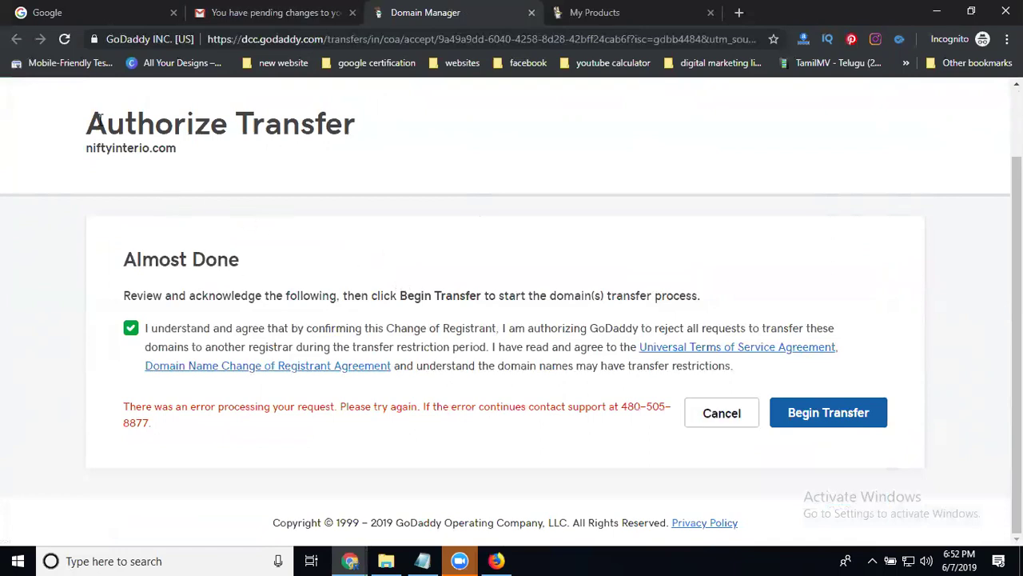
Reload the receiving account's product page and return to the Authorize Transfer page.
{"action": "left_click", "coordinate": [614, 10]}
{"action": "left_click", "coordinate": [67, 43]}
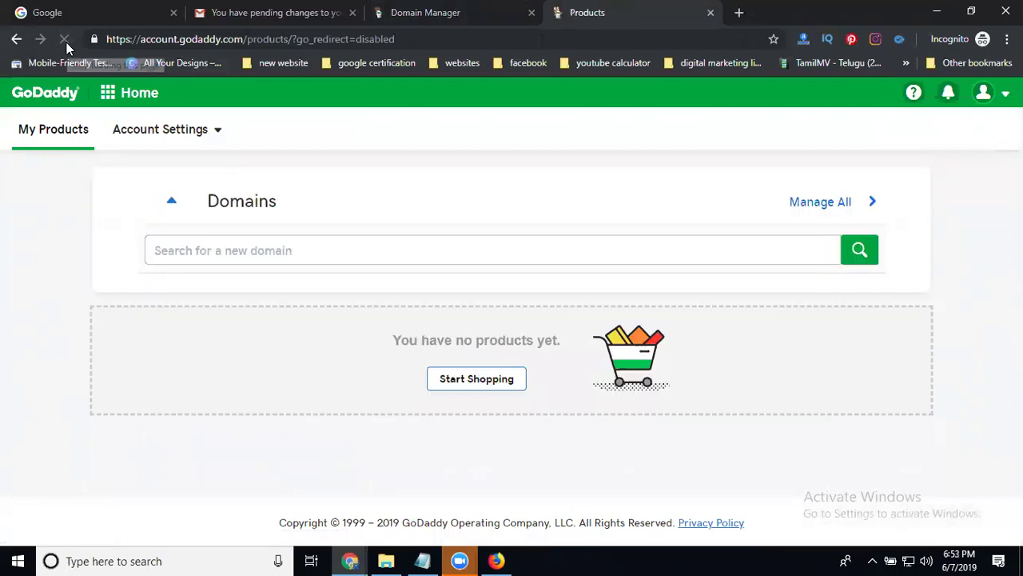
{"action": "left_click", "coordinate": [413, 15]}
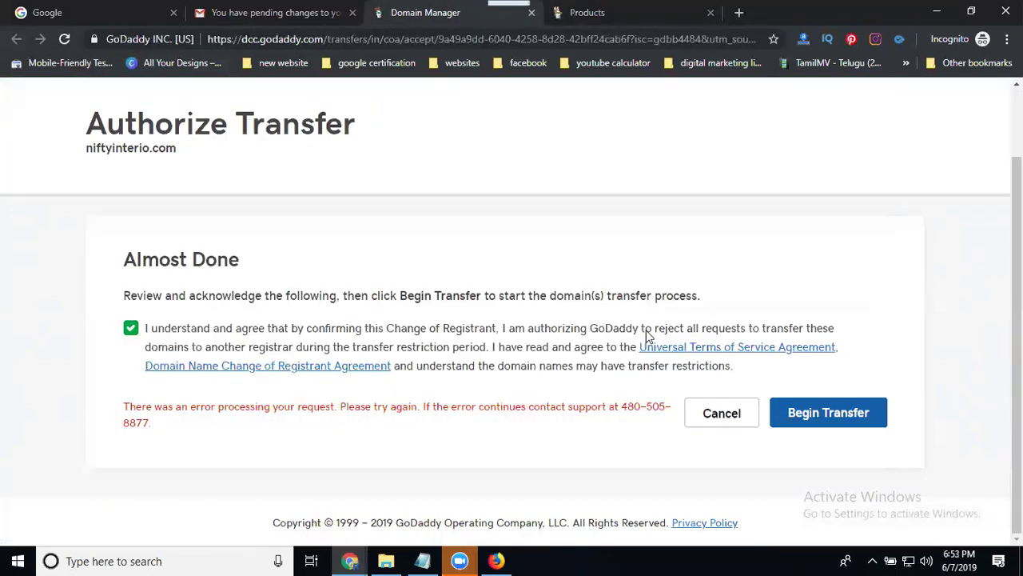
Cancel the repeated transfer authorization and open the receiving account's Pending Account Changes.
{"action": "left_click", "coordinate": [713, 412]}
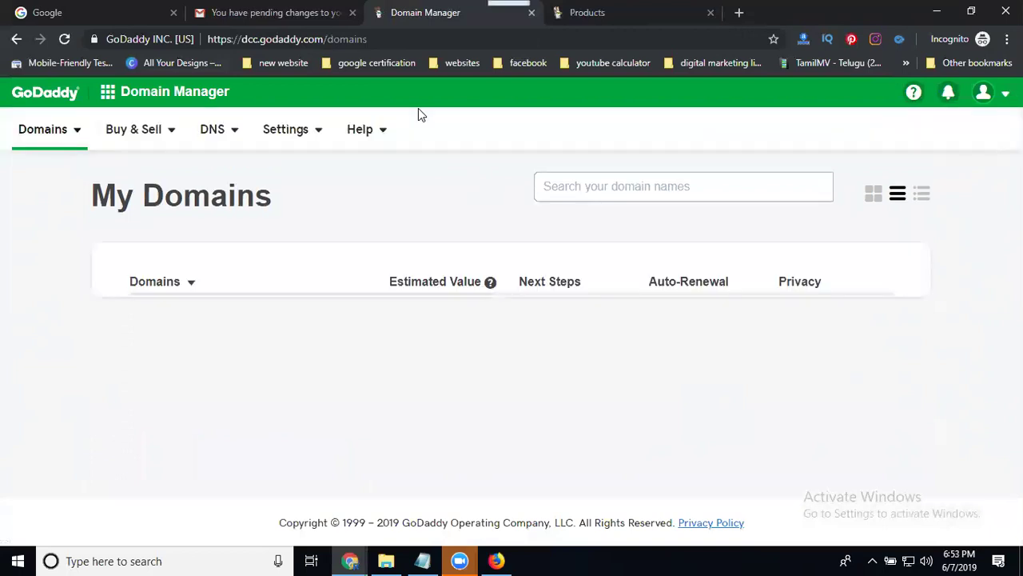
{"action": "left_click", "coordinate": [42, 128]}
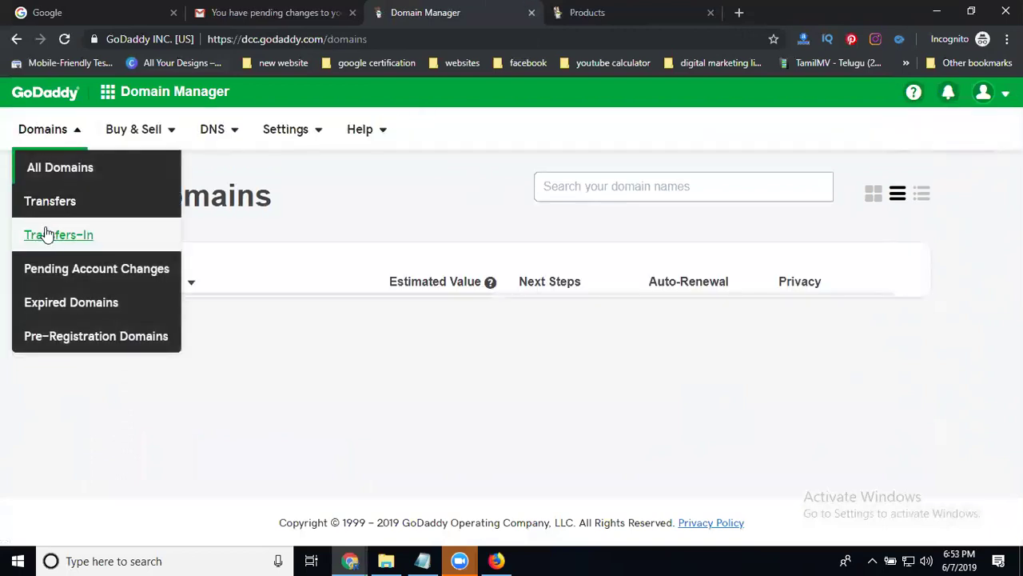
{"action": "left_click", "coordinate": [48, 271]}
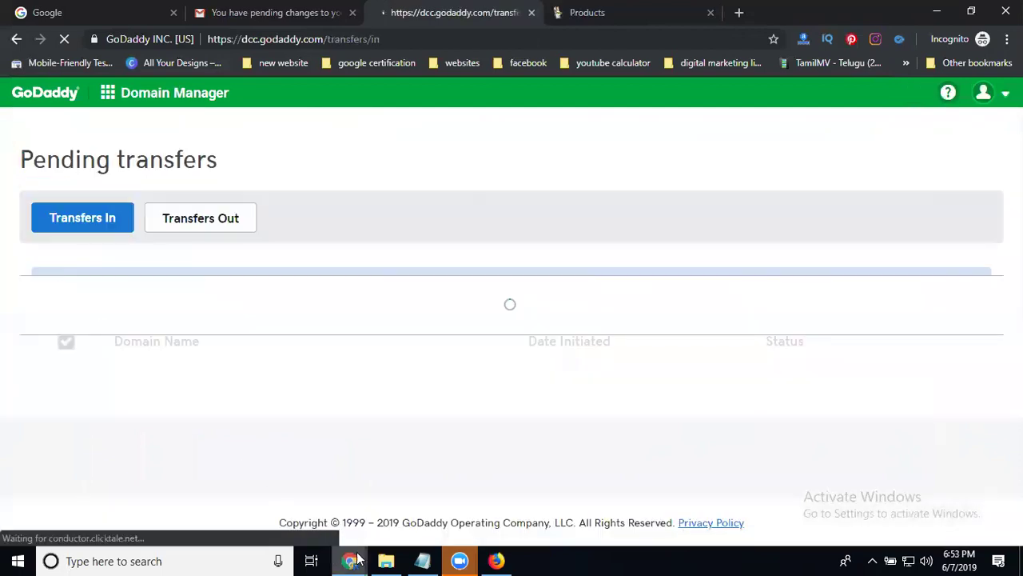
Switch to Firefox, open GoDaddy's domain registrant update email in the sending owner's Updates category and go to its approval page.
{"action": "left_click", "coordinate": [494, 561]}
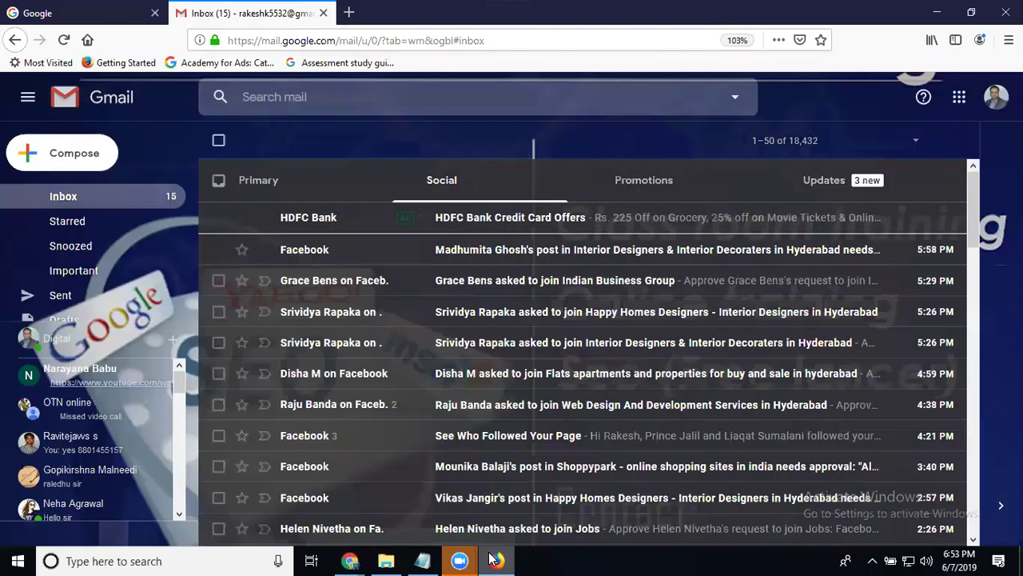
{"action": "left_click", "coordinate": [805, 192]}
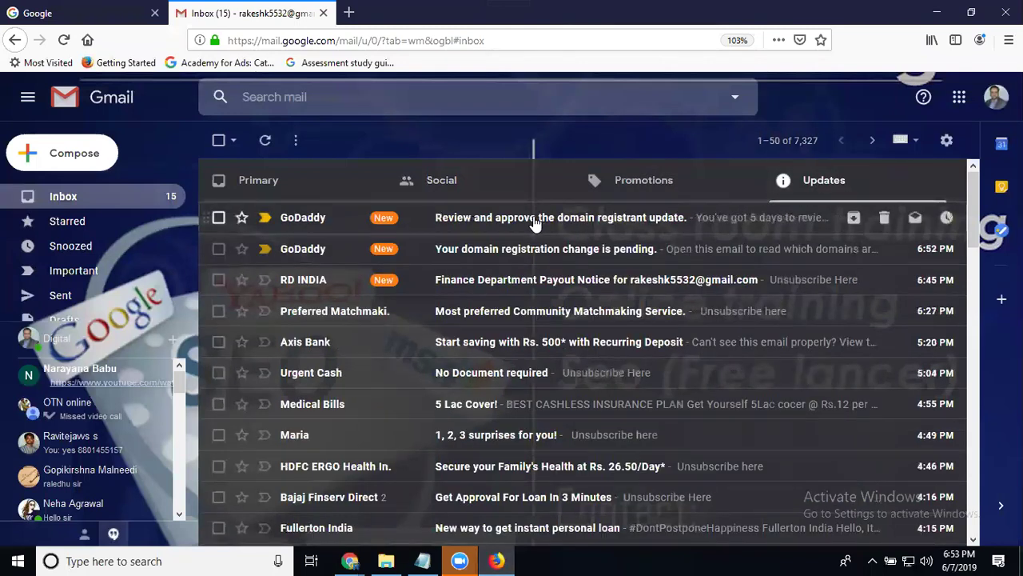
{"action": "left_click", "coordinate": [536, 224]}
{"action": "scroll", "coordinate": [534, 248], "scroll_direction": "down", "scroll_amount": 5}
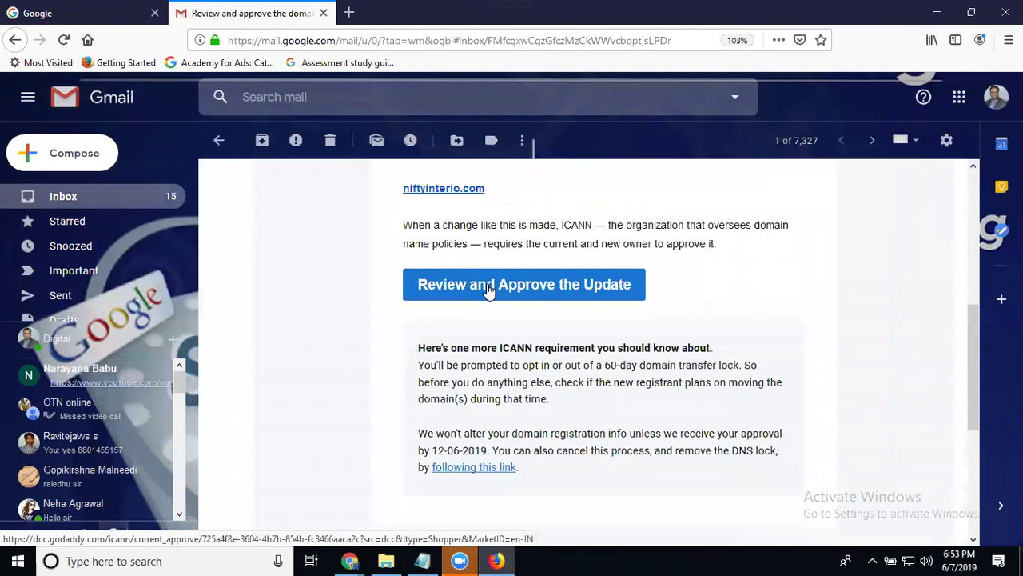
{"action": "left_click", "coordinate": [489, 291]}
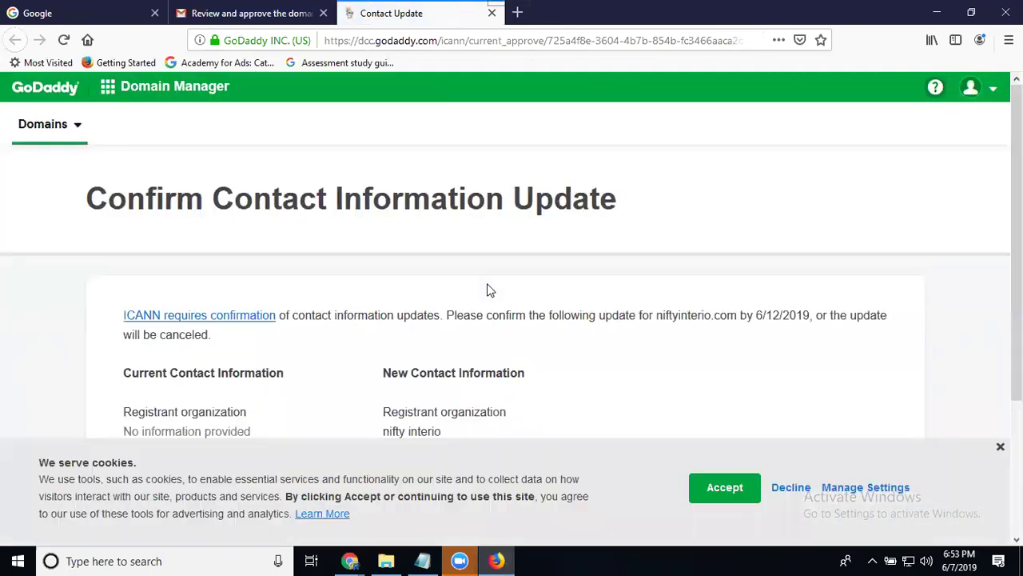
Choose not to lock domain transfers after contact information updates and confirm the contact information update for niftyinterio.com.
{"action": "scroll", "coordinate": [379, 354], "scroll_direction": "down", "scroll_amount": 5}
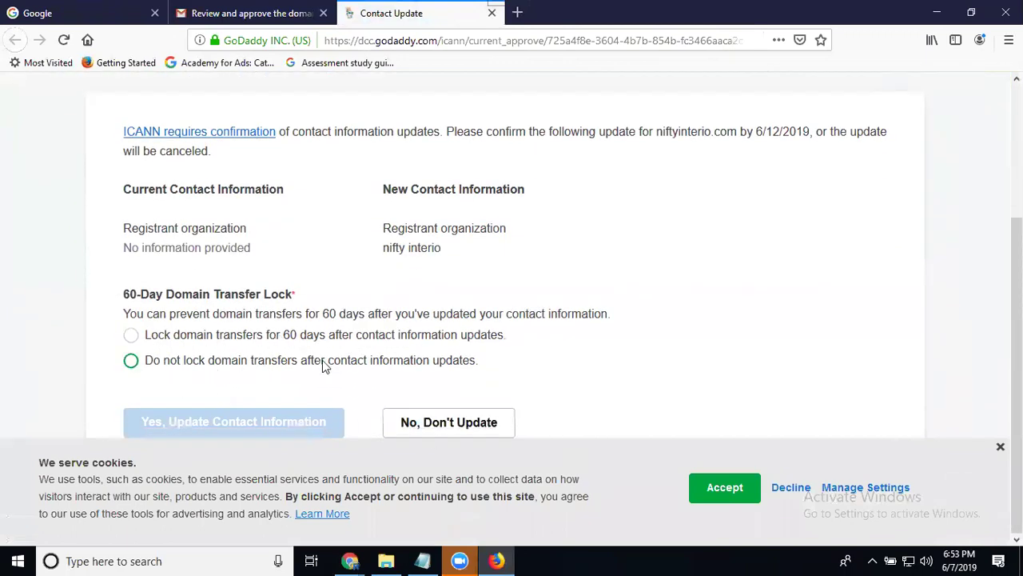
{"action": "left_click", "coordinate": [282, 365]}
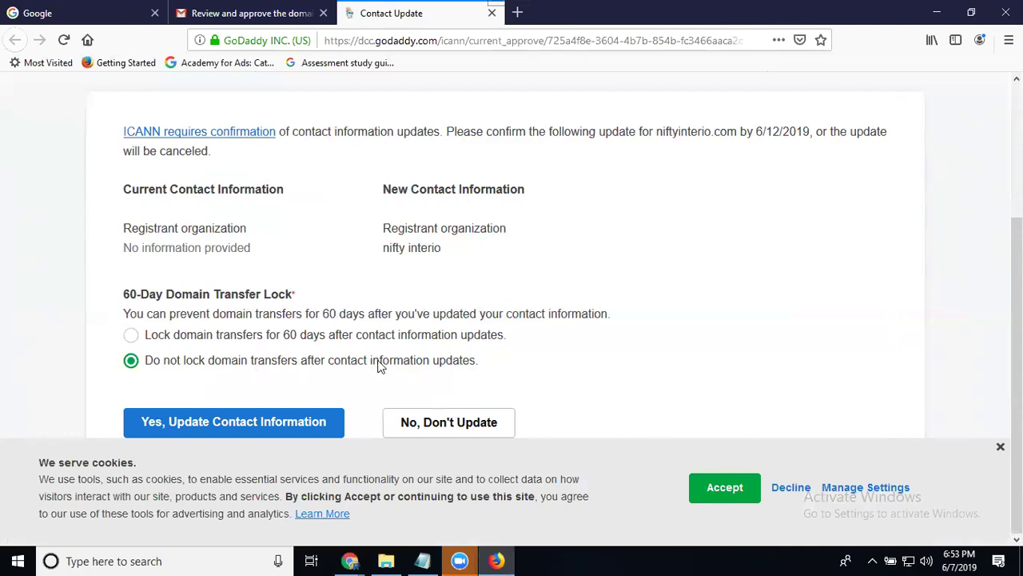
{"action": "left_click", "coordinate": [253, 422]}
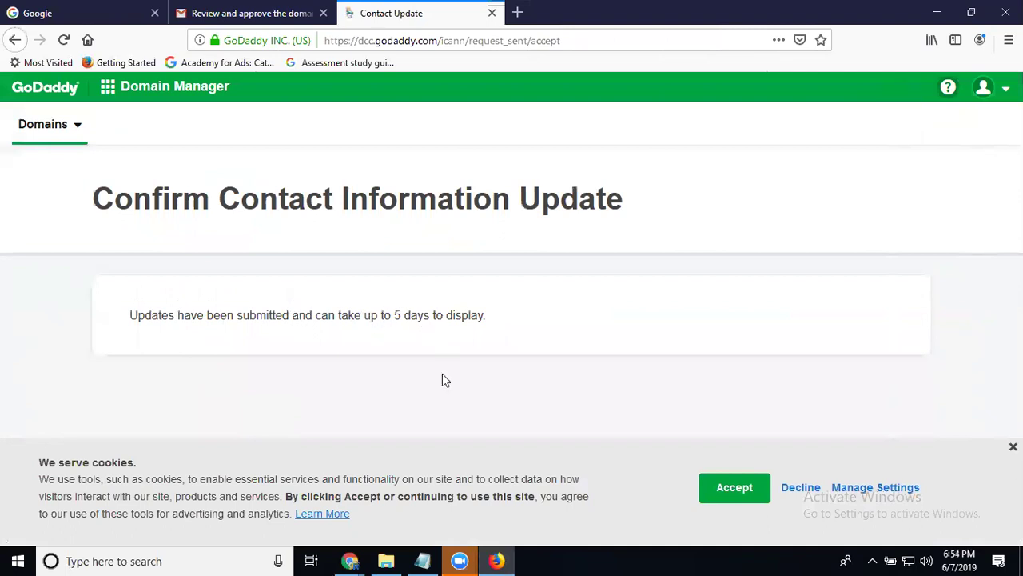
Switch back to the receiving account's Chrome window and refresh its list of pending incoming transfers.
{"action": "mouse_move", "coordinate": [349, 561]}
{"action": "left_click", "coordinate": [403, 492]}
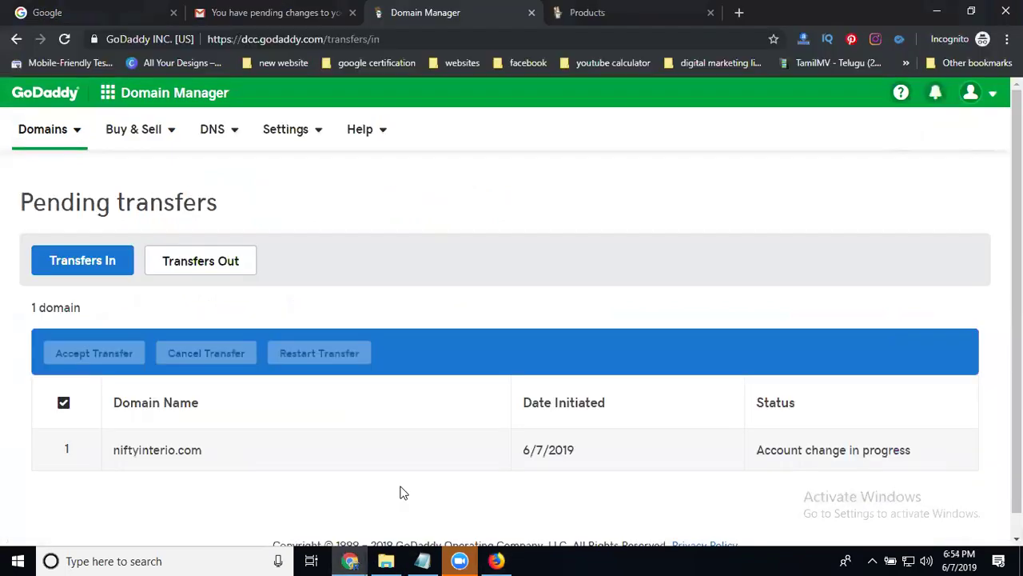
{"action": "left_click", "coordinate": [67, 443]}
{"action": "left_click", "coordinate": [84, 261]}
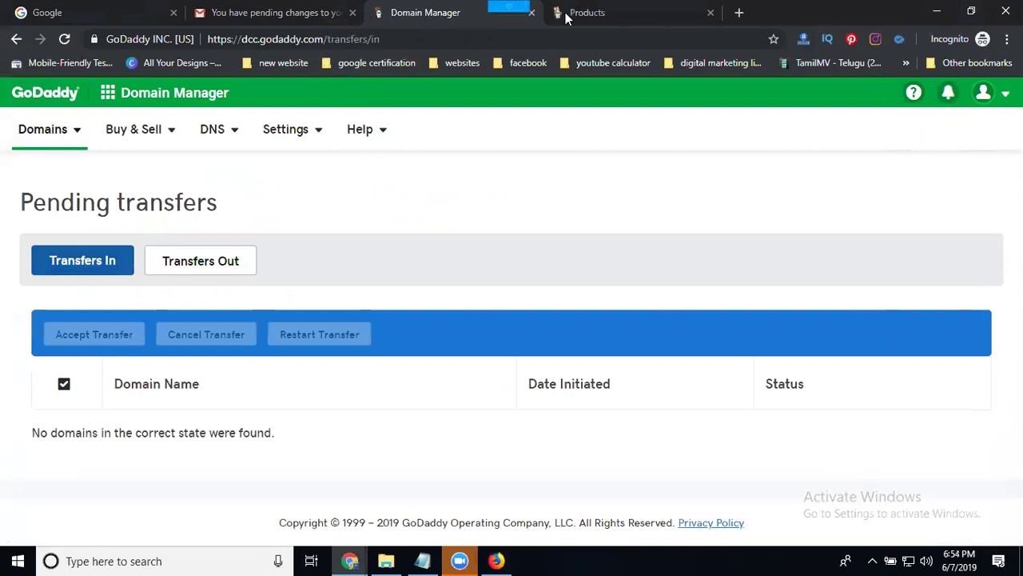
Follow the activation link in GoDaddy's pending changes email for niftyinterio.com and go back from the request page to the account's domains.
{"action": "left_click", "coordinate": [333, 14]}
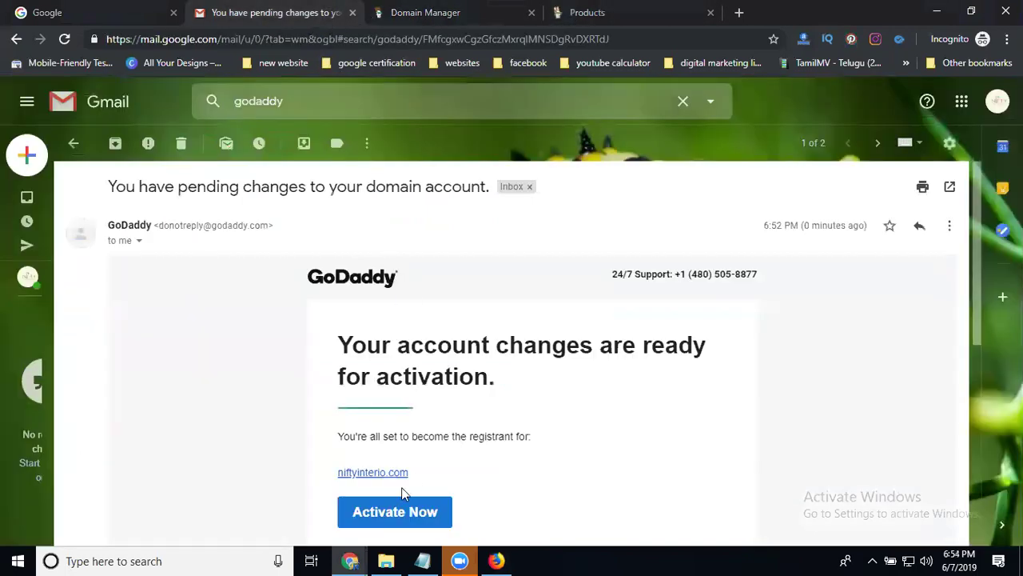
{"action": "left_click", "coordinate": [407, 501]}
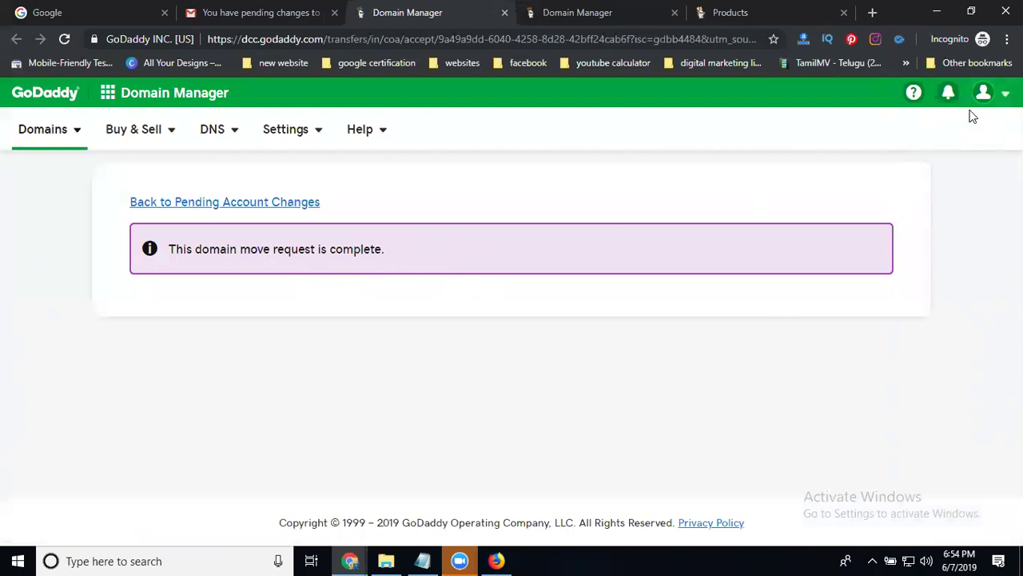
{"action": "left_click", "coordinate": [275, 202]}
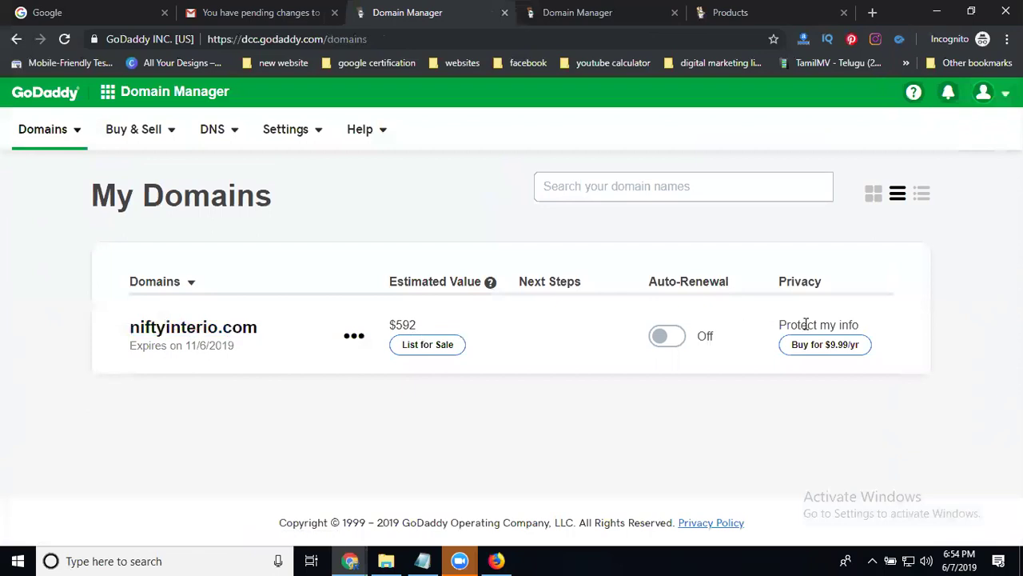
View the receiving account's product list and check its Gmail inbox for new GoDaddy emails.
{"action": "left_click", "coordinate": [997, 106]}
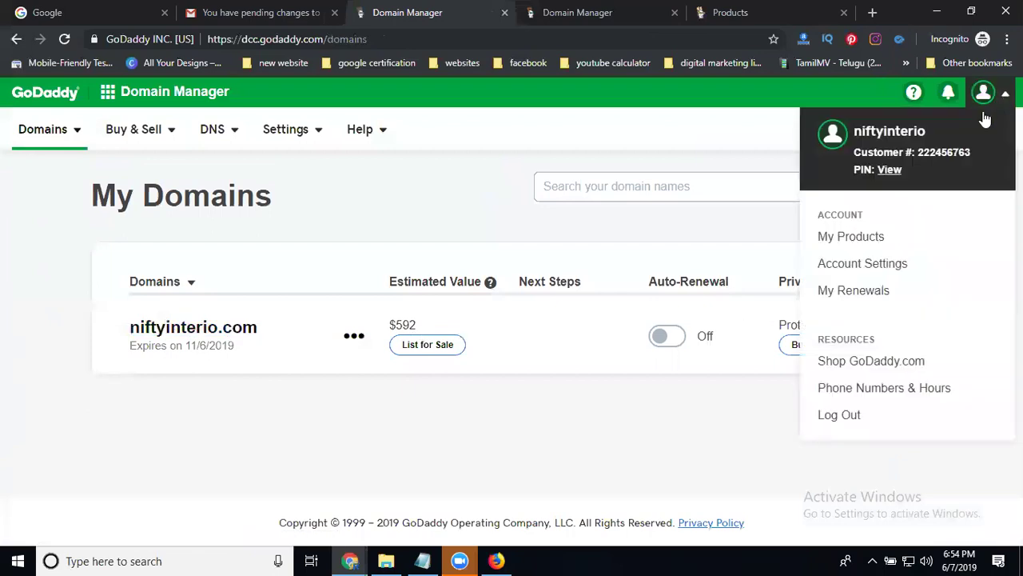
{"action": "left_click", "coordinate": [843, 238]}
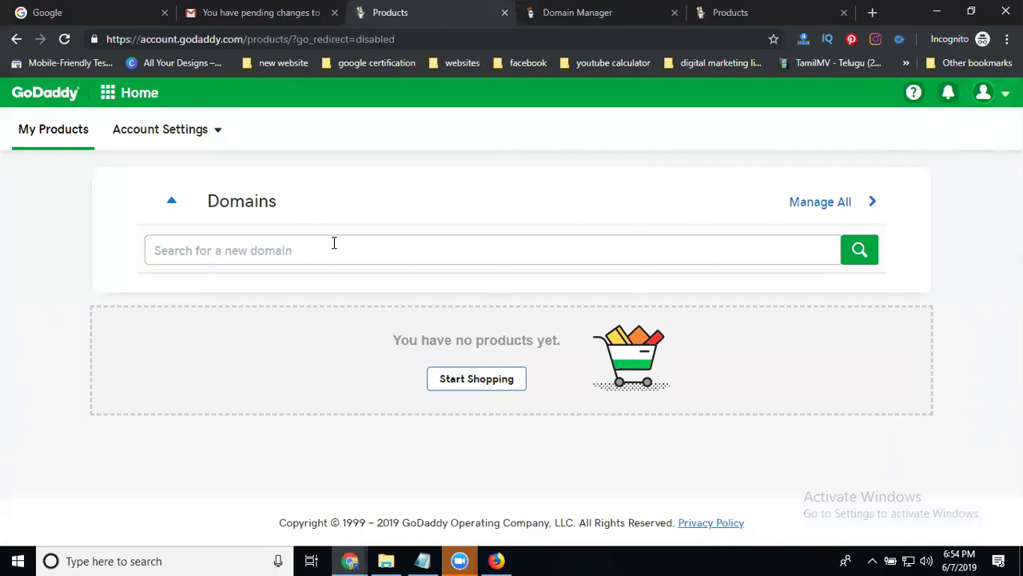
{"action": "left_click", "coordinate": [229, 15]}
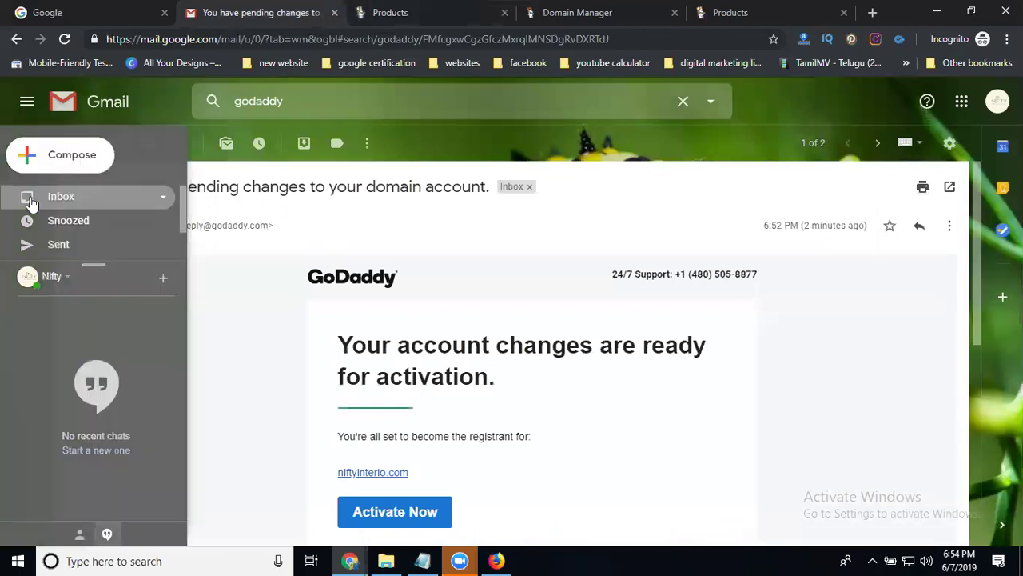
{"action": "left_click", "coordinate": [31, 200]}
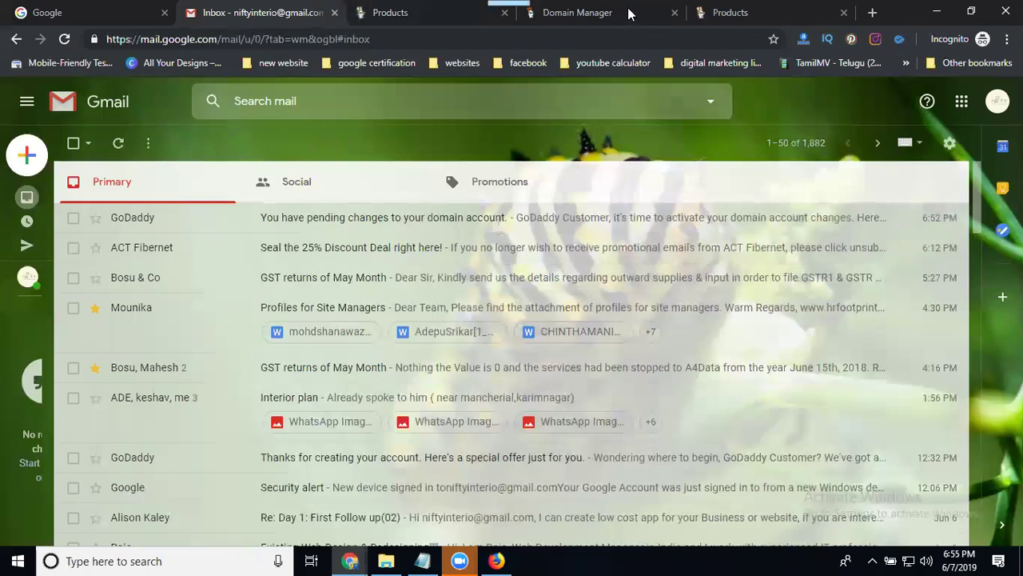
Check the receiving account's Pending Account Changes again and close the two extra GoDaddy tabs.
{"action": "left_click", "coordinate": [590, 18]}
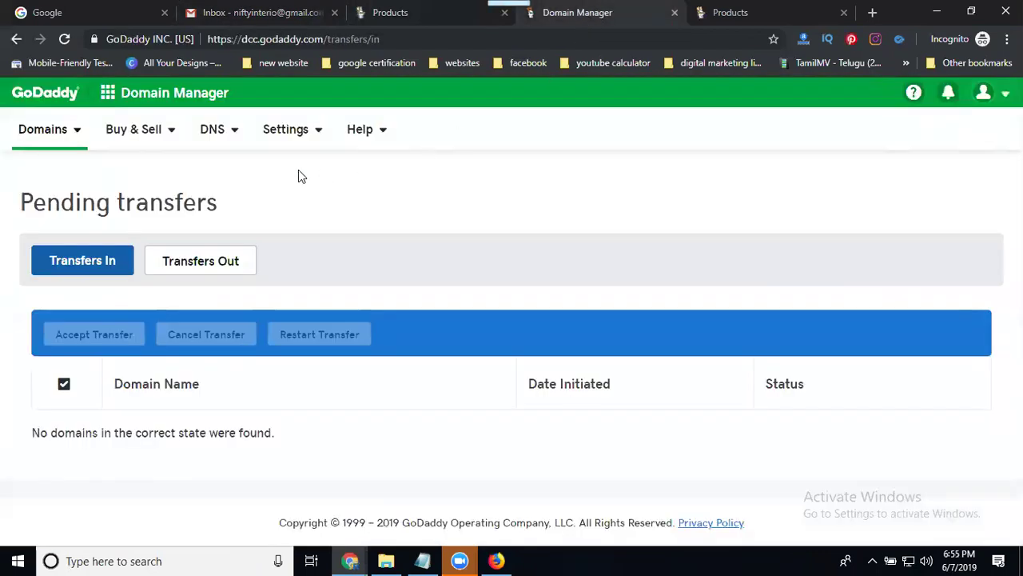
{"action": "left_click", "coordinate": [63, 134]}
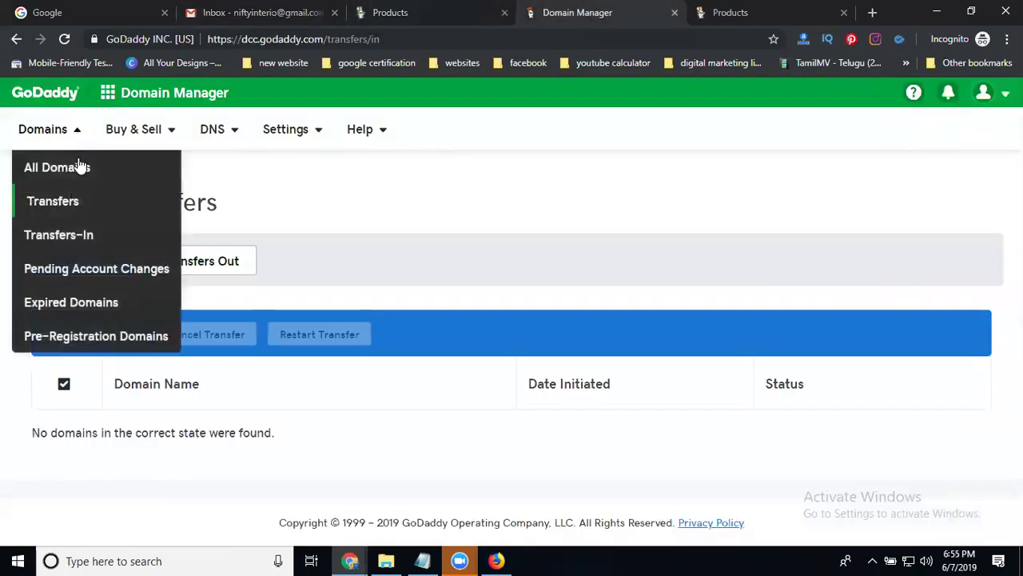
{"action": "left_click", "coordinate": [84, 270]}
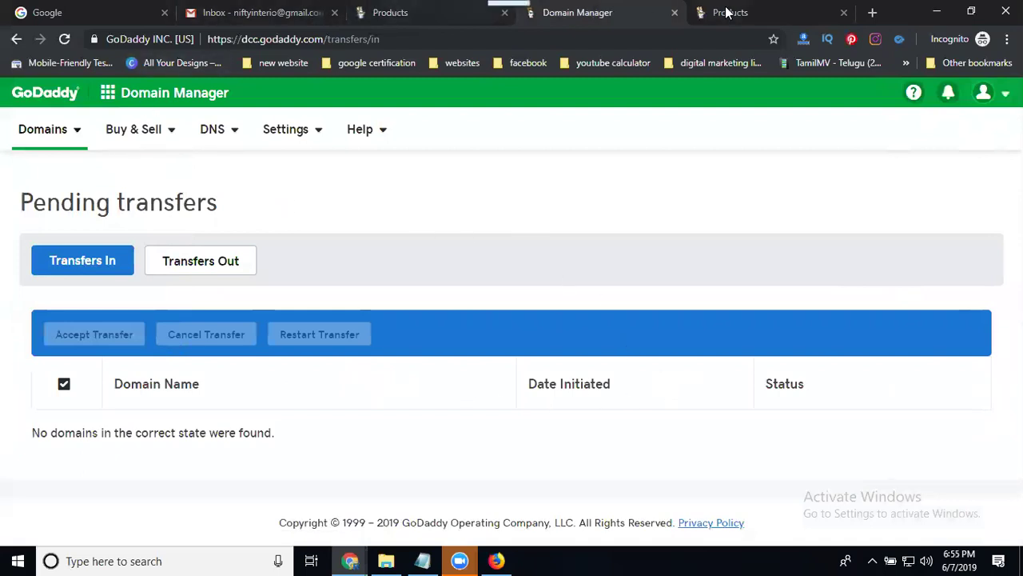
{"action": "left_click", "coordinate": [675, 16]}
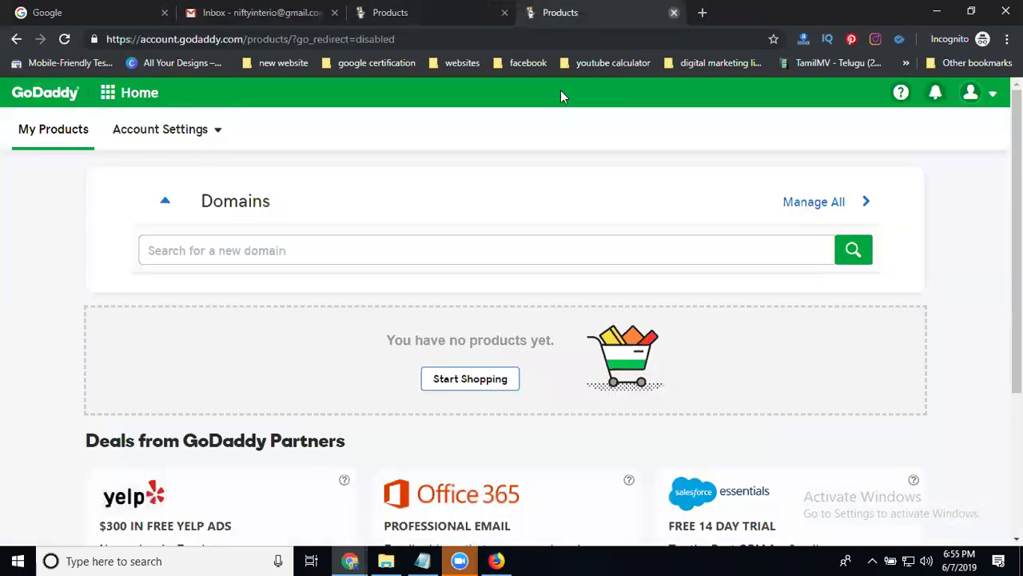
{"action": "key", "text": "ctrl+w"}
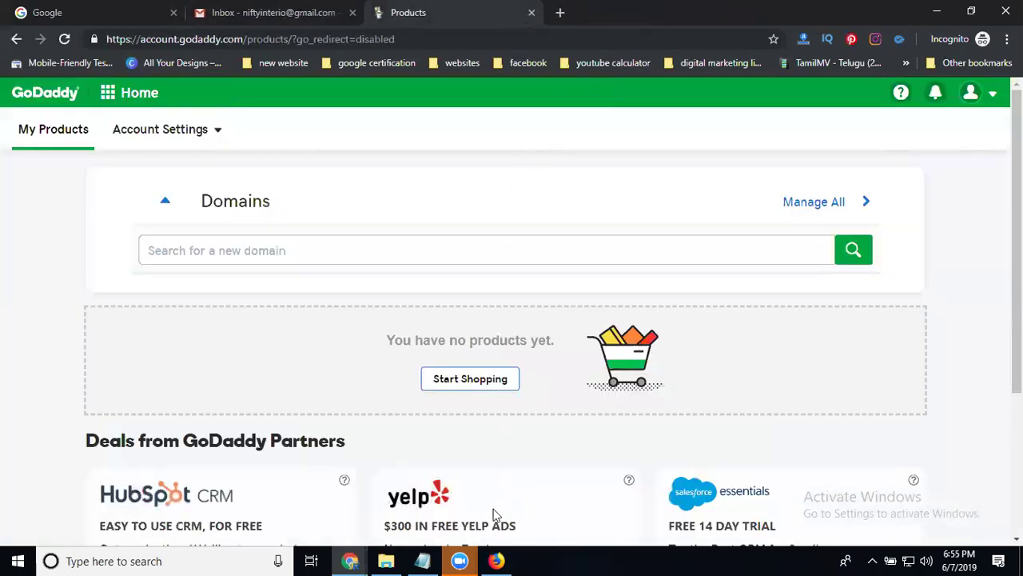
Switch to the sending account's Chrome window, open its product list and look through the domains for niftyinterio.com.
{"action": "mouse_move", "coordinate": [349, 560]}
{"action": "left_click", "coordinate": [269, 515]}
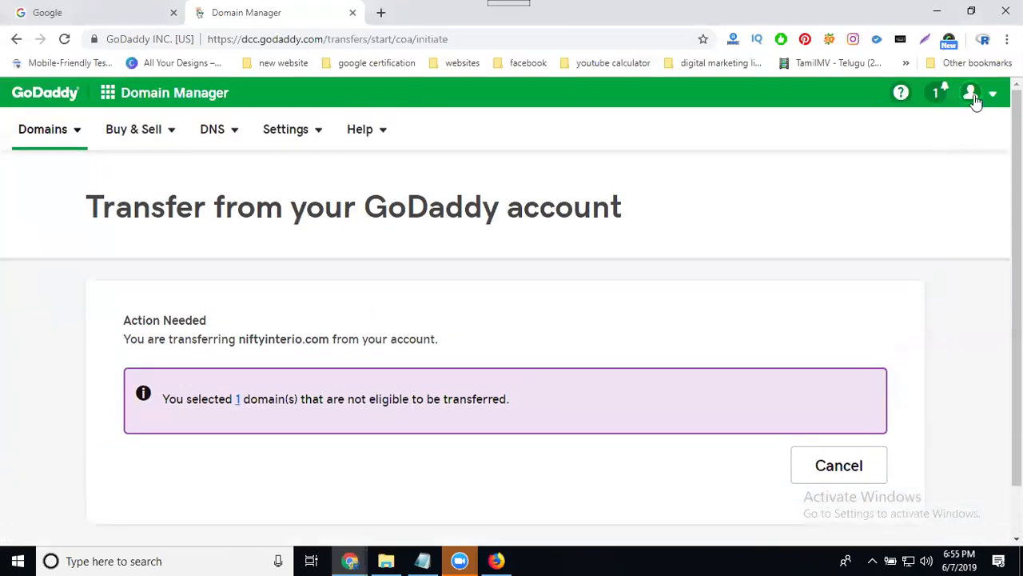
{"action": "left_click", "coordinate": [971, 97]}
{"action": "left_click", "coordinate": [845, 237]}
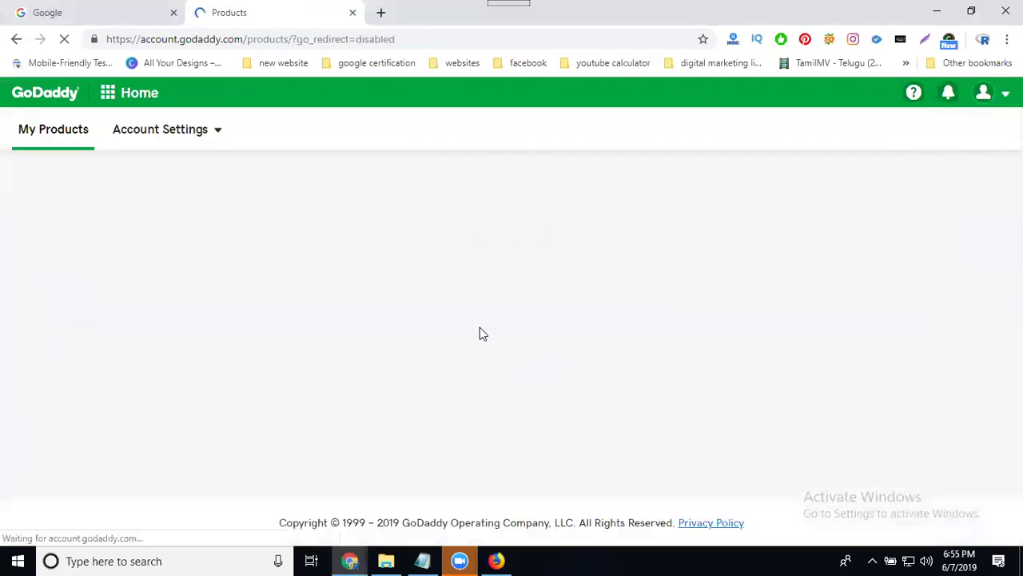
{"action": "scroll", "coordinate": [477, 339], "scroll_direction": "down", "scroll_amount": 5}
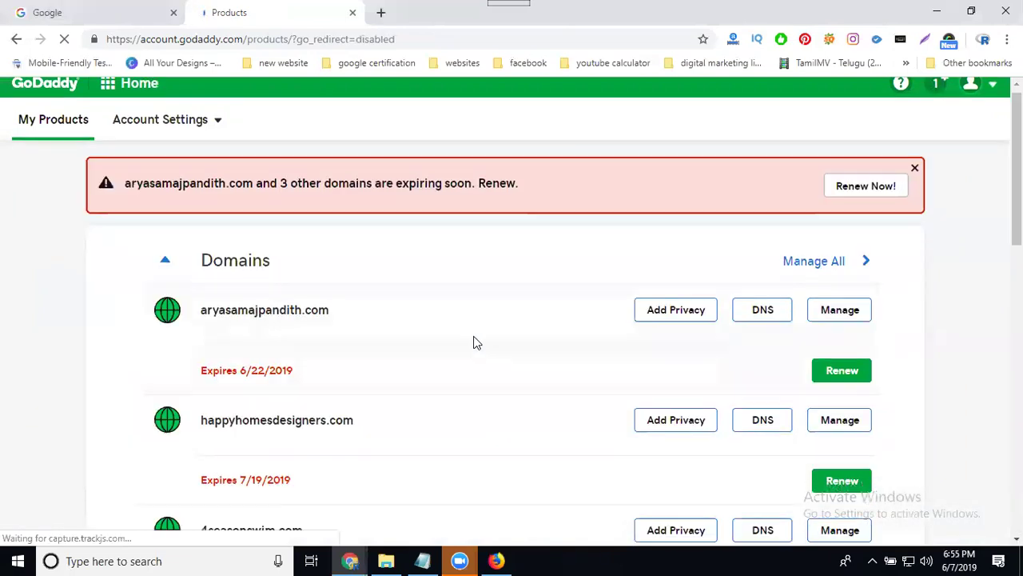
{"action": "scroll", "coordinate": [472, 345], "scroll_direction": "down", "scroll_amount": 1}
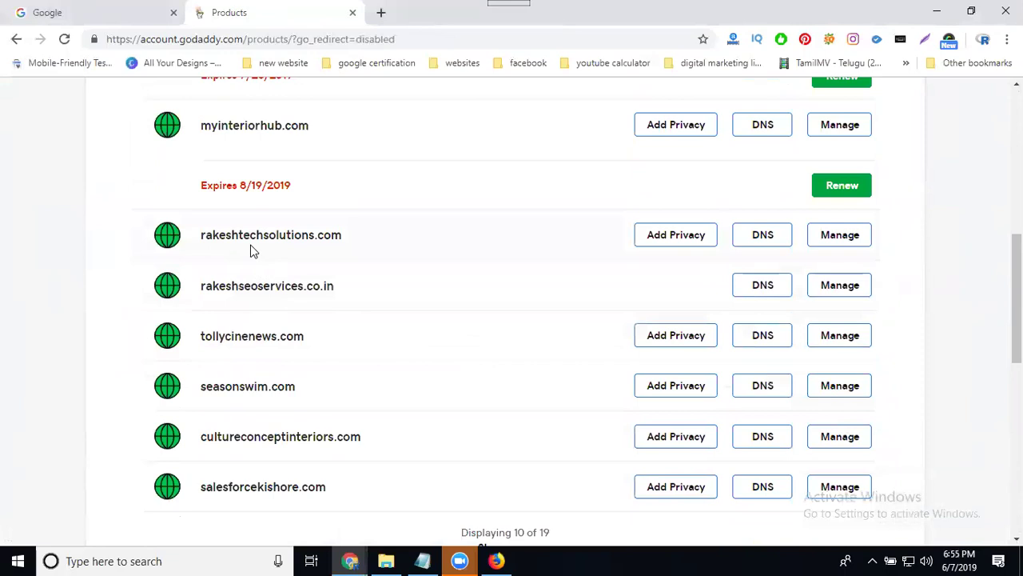
Switch to Firefox, read GoDaddy's pending domain registration change email in the sending owner's Updates category and return to the message list.
{"action": "left_click", "coordinate": [497, 561]}
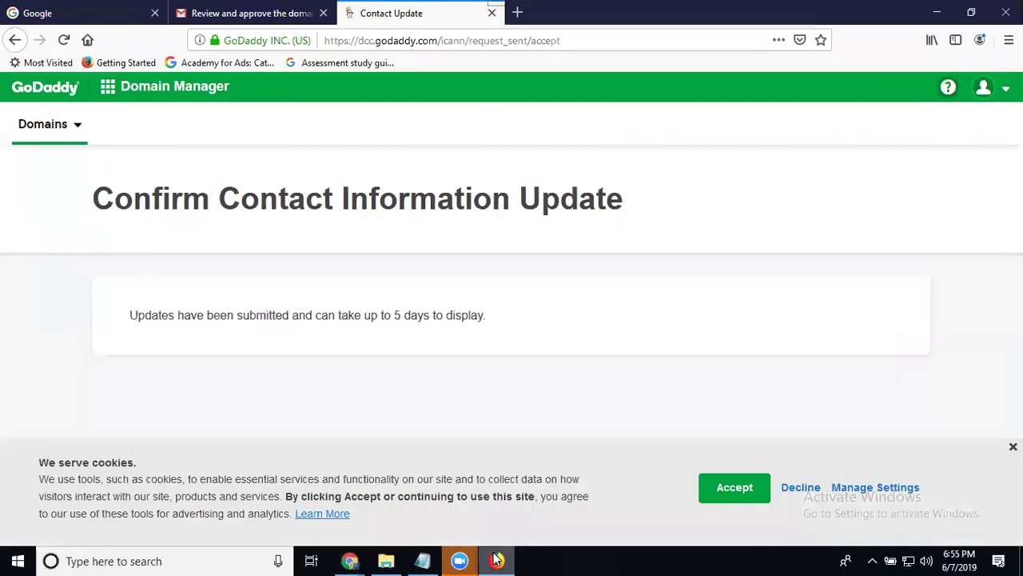
{"action": "left_click", "coordinate": [227, 12]}
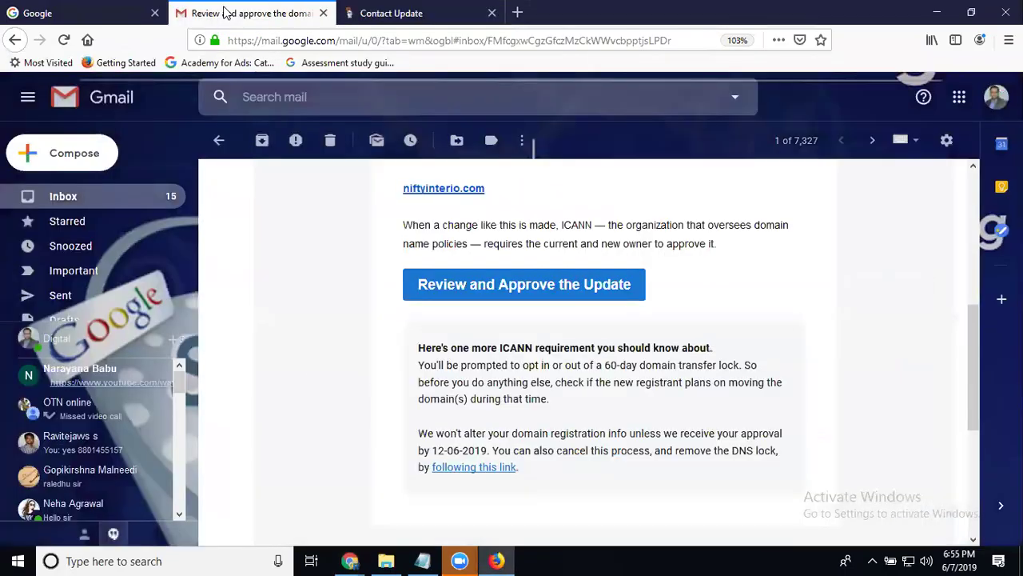
{"action": "left_click", "coordinate": [86, 197]}
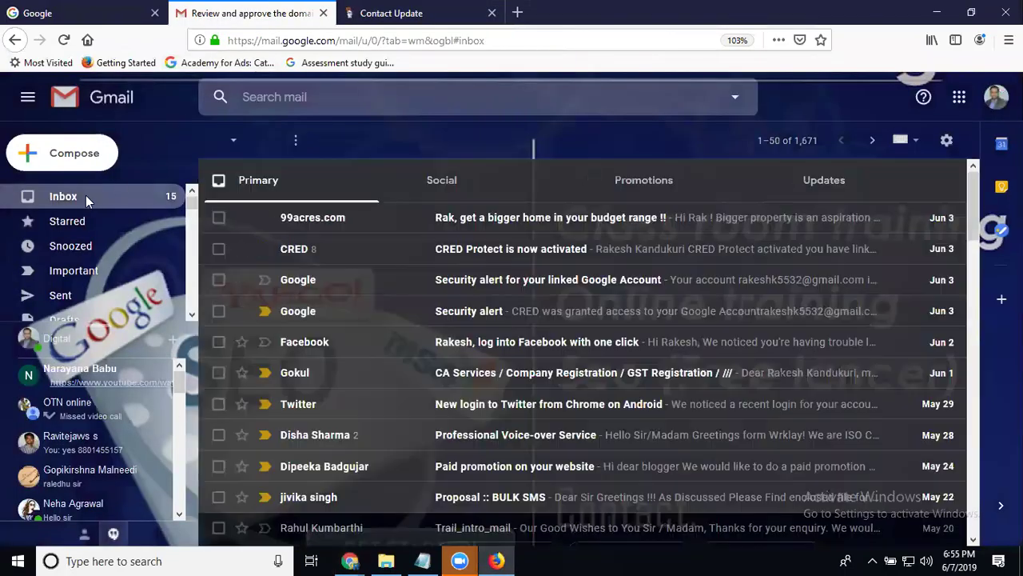
{"action": "left_click", "coordinate": [845, 184]}
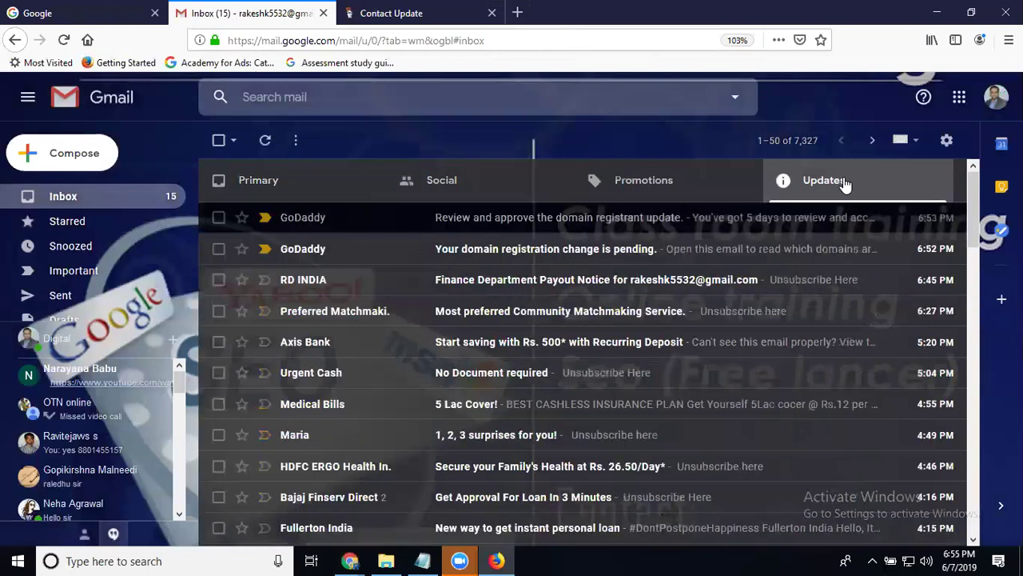
{"action": "left_click", "coordinate": [594, 253]}
{"action": "scroll", "coordinate": [589, 279], "scroll_direction": "down", "scroll_amount": 3}
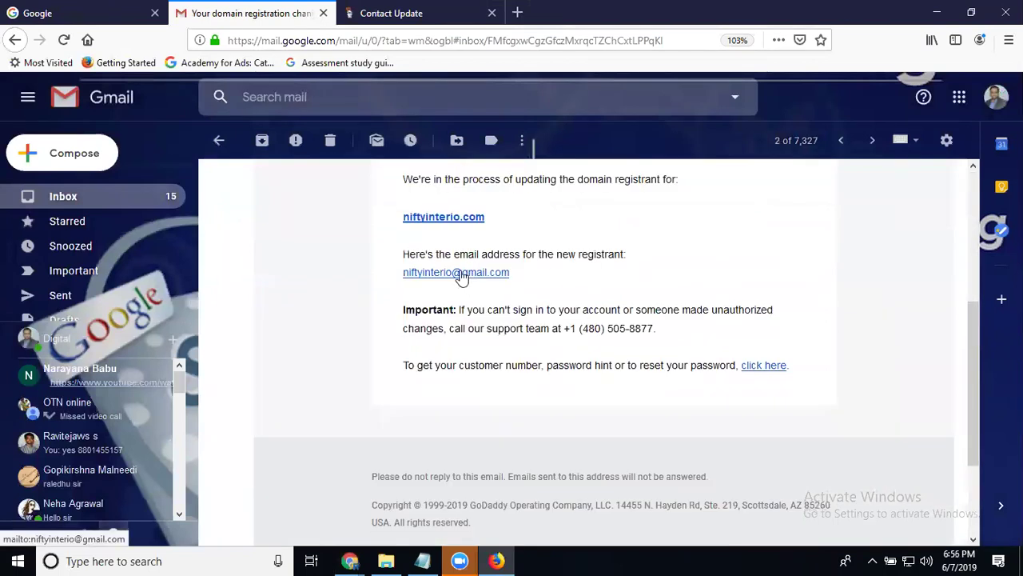
{"action": "scroll", "coordinate": [438, 259], "scroll_direction": "up", "scroll_amount": 2}
{"action": "scroll", "coordinate": [437, 259], "scroll_direction": "up", "scroll_amount": 3}
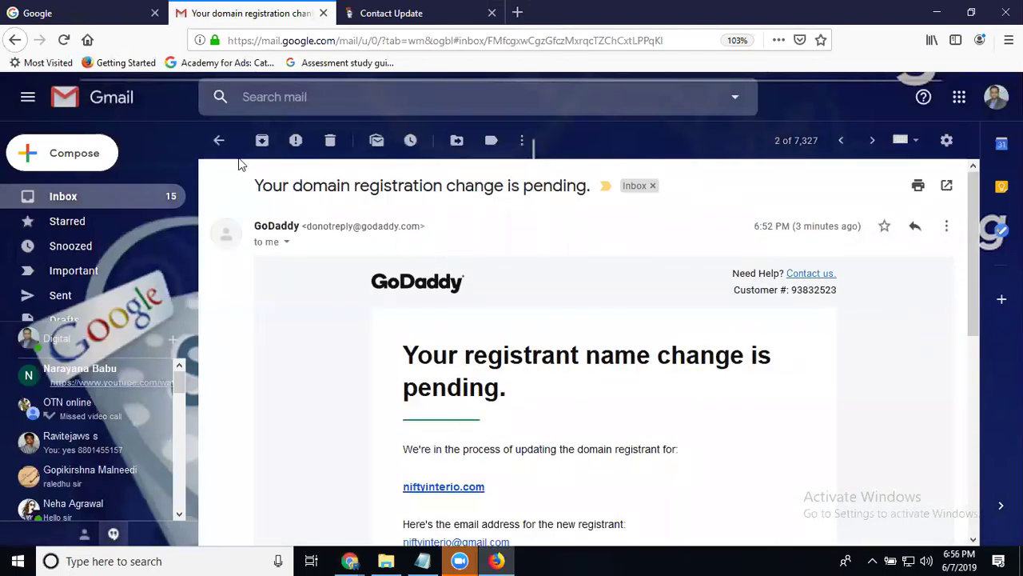
{"action": "left_click", "coordinate": [218, 140]}
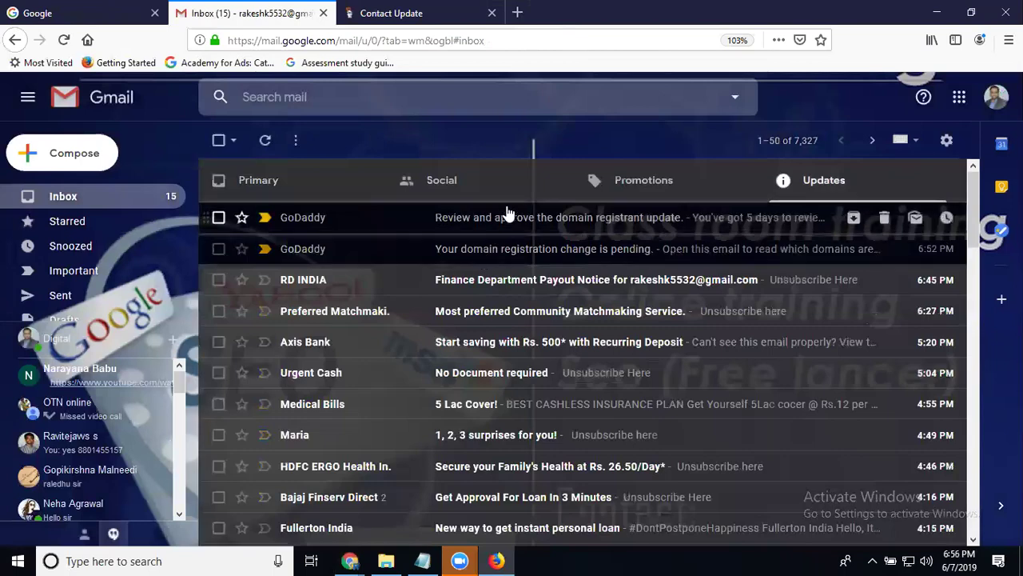
Revisit the approval page from the domain registrant update email, close both Contact Update tabs and return to the inbox.
{"action": "left_click", "coordinate": [506, 219]}
{"action": "scroll", "coordinate": [559, 312], "scroll_direction": "down", "scroll_amount": 8}
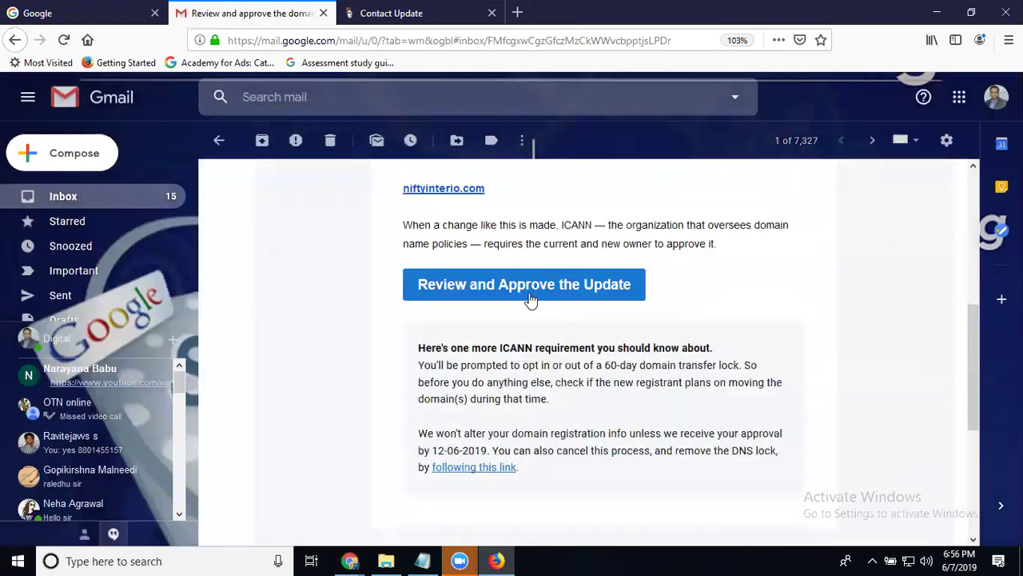
{"action": "left_click", "coordinate": [529, 293]}
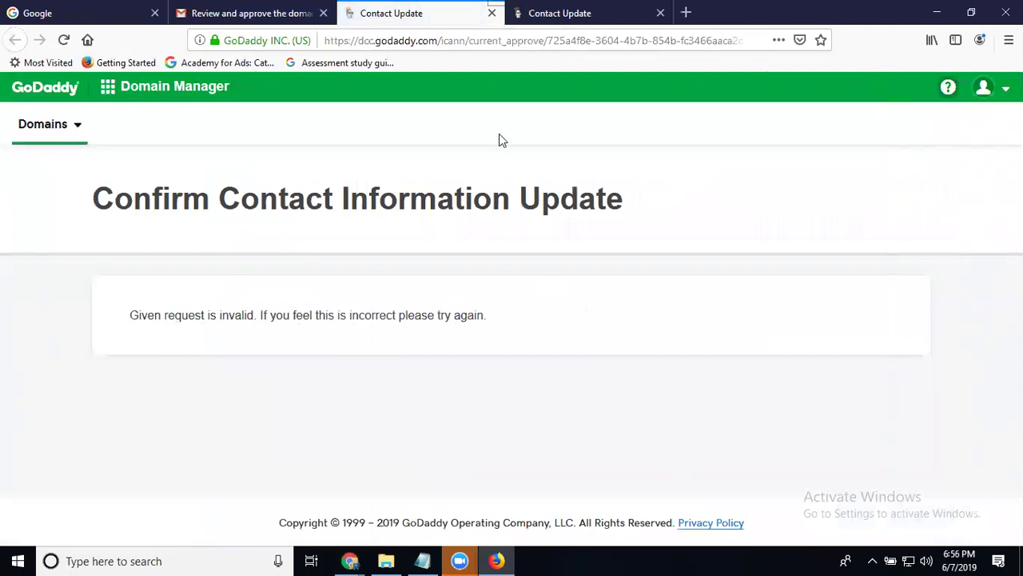
{"action": "left_click", "coordinate": [492, 12]}
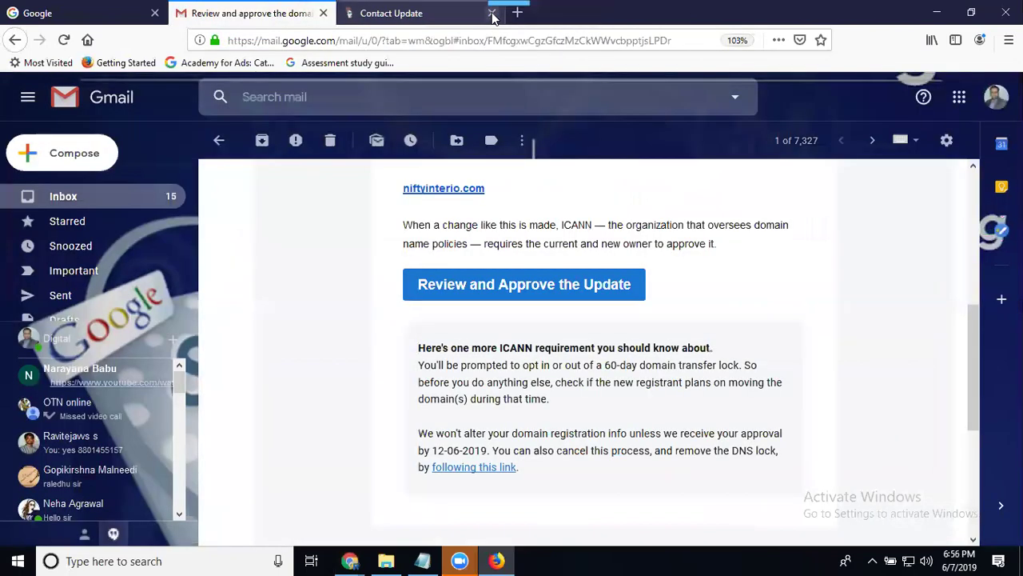
{"action": "left_click", "coordinate": [112, 200]}
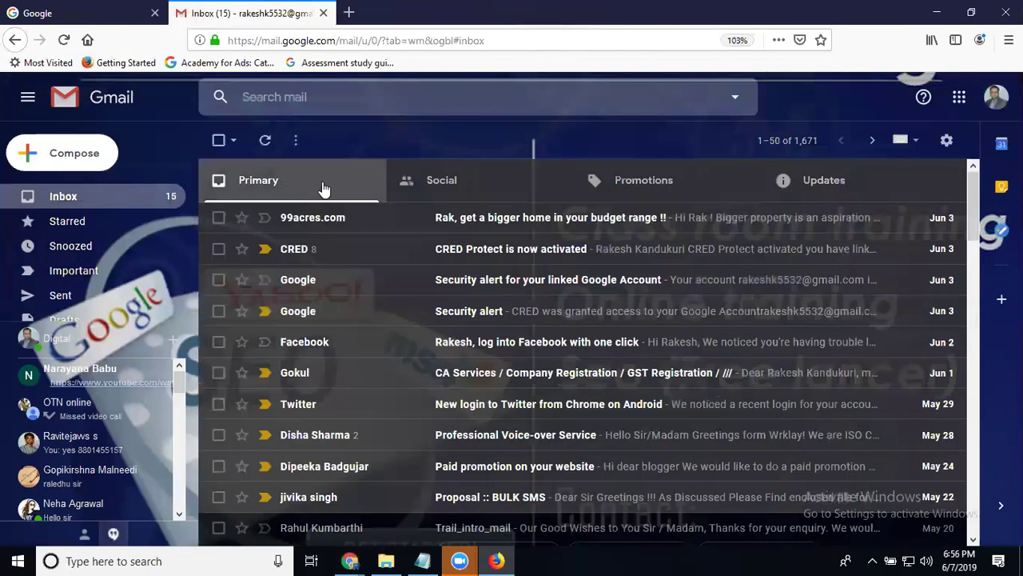
Switch to the receiving account's Chrome window, open the settings of niftyinterio.com and examine its contact information, domain lock and transfer options.
{"action": "mouse_move", "coordinate": [350, 561]}
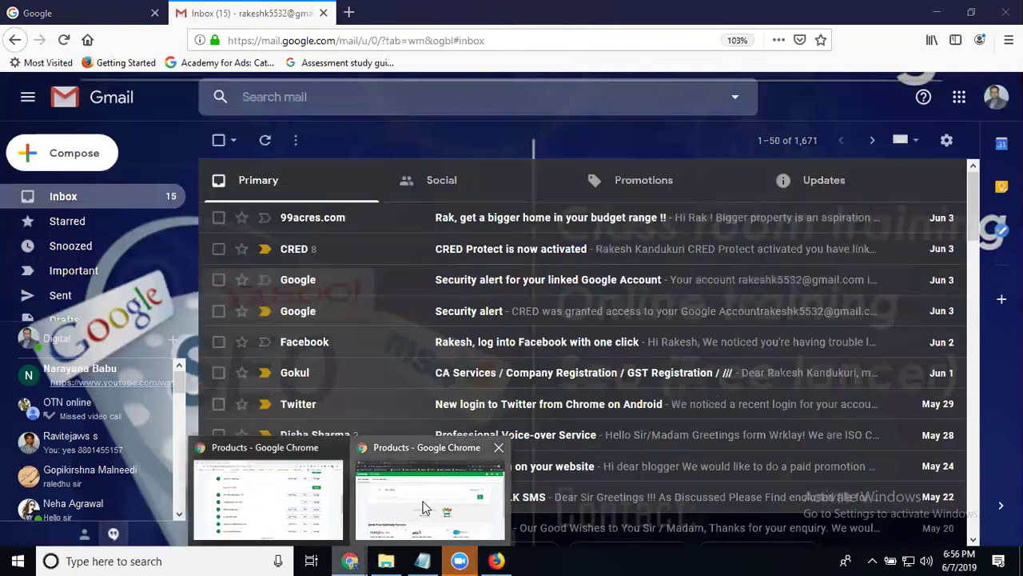
{"action": "left_click", "coordinate": [424, 507]}
{"action": "left_click", "coordinate": [791, 214]}
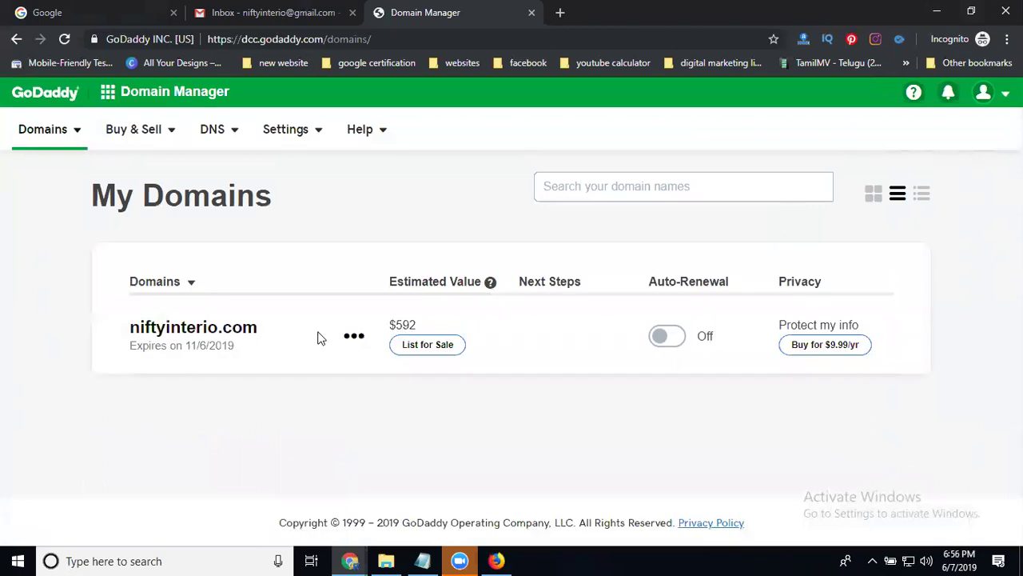
{"action": "left_click", "coordinate": [189, 334]}
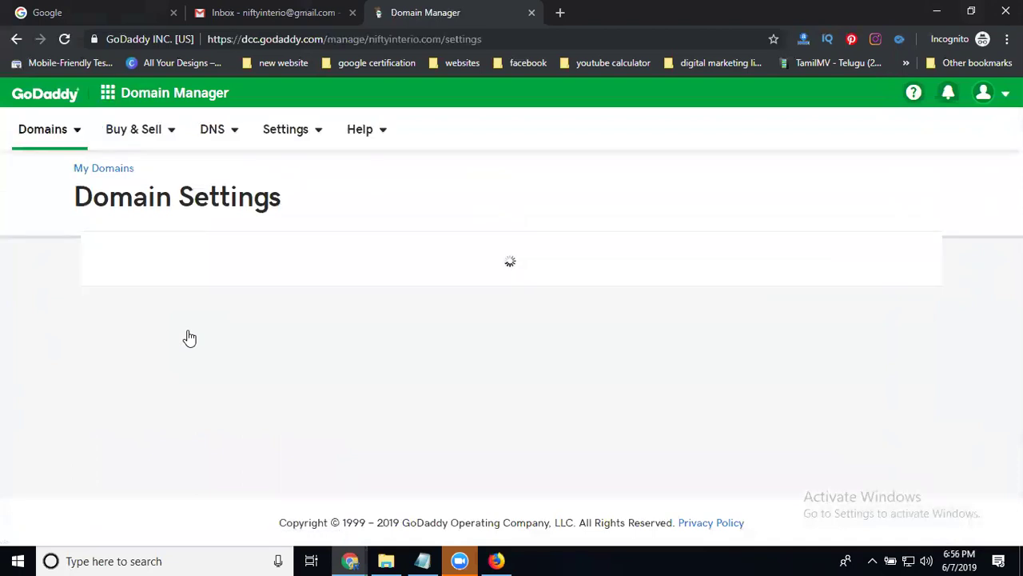
{"action": "scroll", "coordinate": [199, 318], "scroll_direction": "down", "scroll_amount": 9}
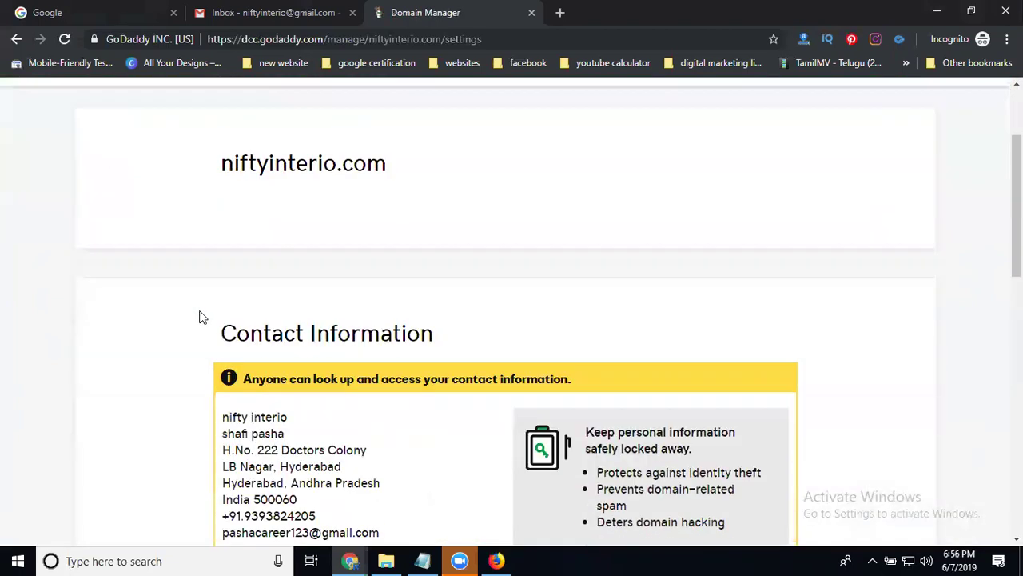
{"action": "scroll", "coordinate": [202, 316], "scroll_direction": "down", "scroll_amount": 3}
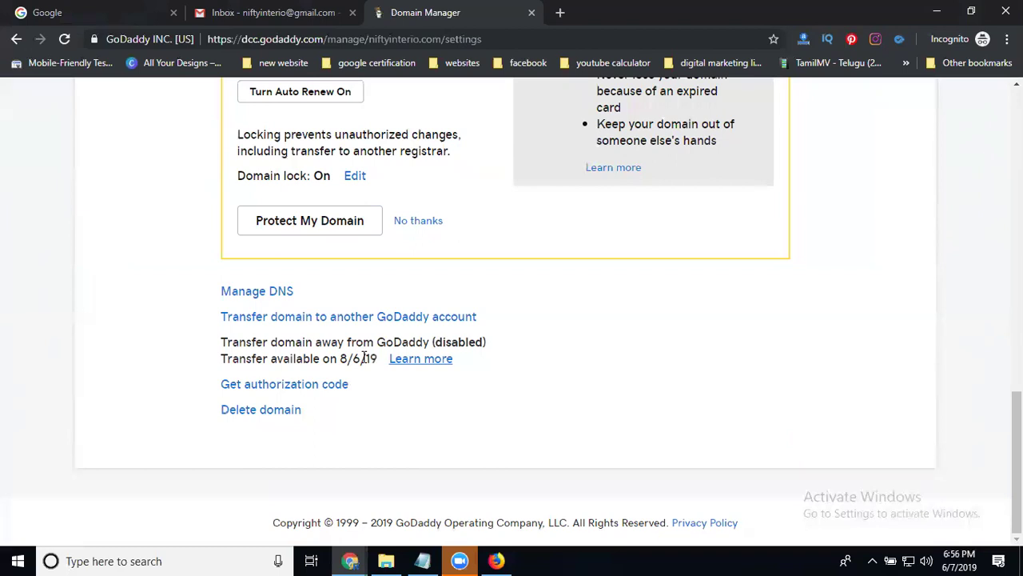
{"action": "scroll", "coordinate": [279, 339], "scroll_direction": "up", "scroll_amount": 1}
{"action": "scroll", "coordinate": [278, 341], "scroll_direction": "down", "scroll_amount": 1}
{"action": "scroll", "coordinate": [340, 361], "scroll_direction": "up", "scroll_amount": 1}
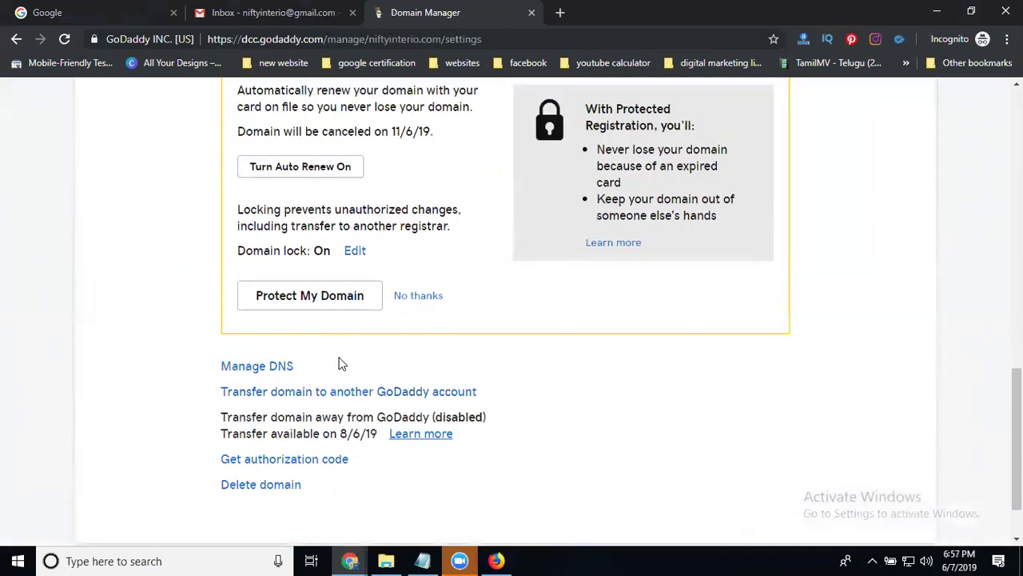